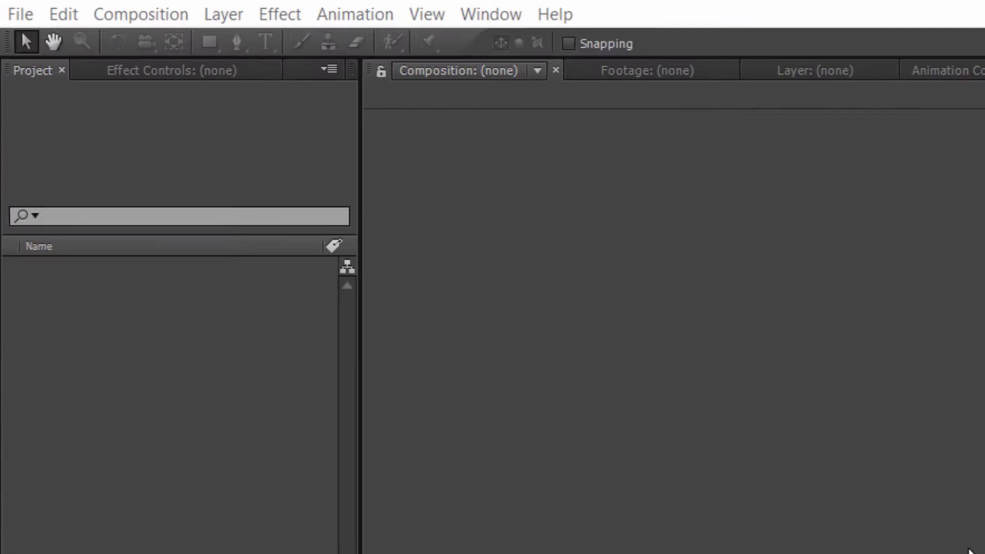
- Create the 'Wiggly Text Animation' composition at 1920×1080, 30 fps, 10 seconds
click(151, 14)
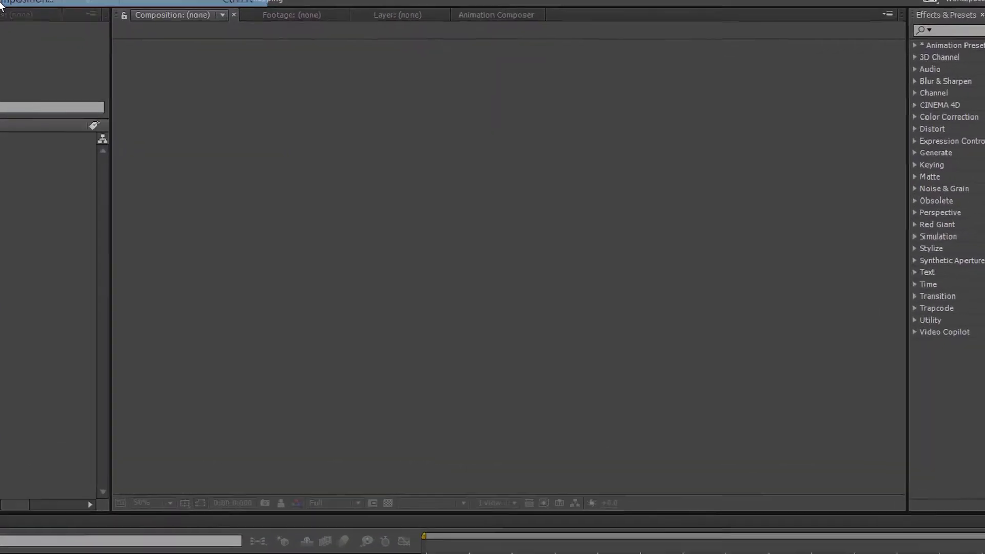
click(2, 7)
text(Wiggly Text Animation)
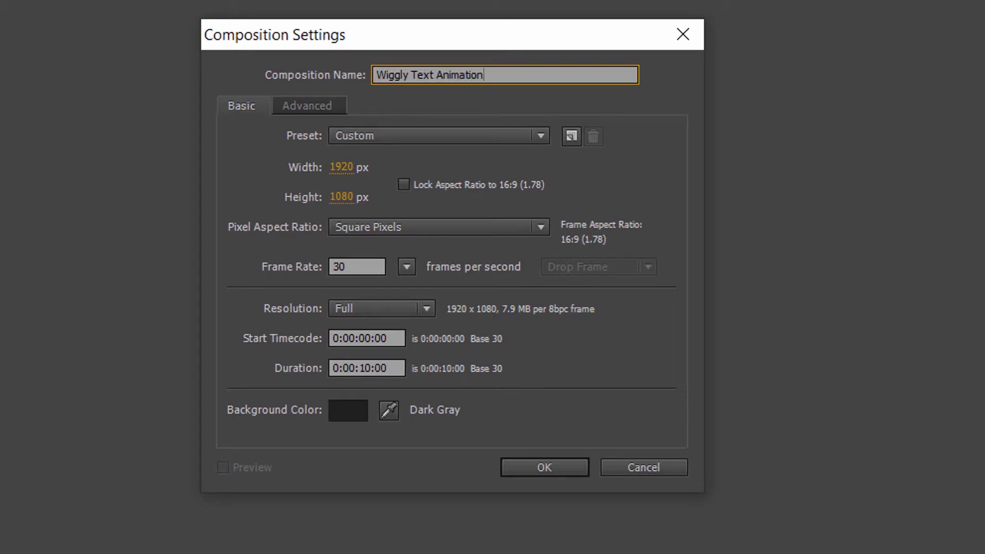
click(347, 169)
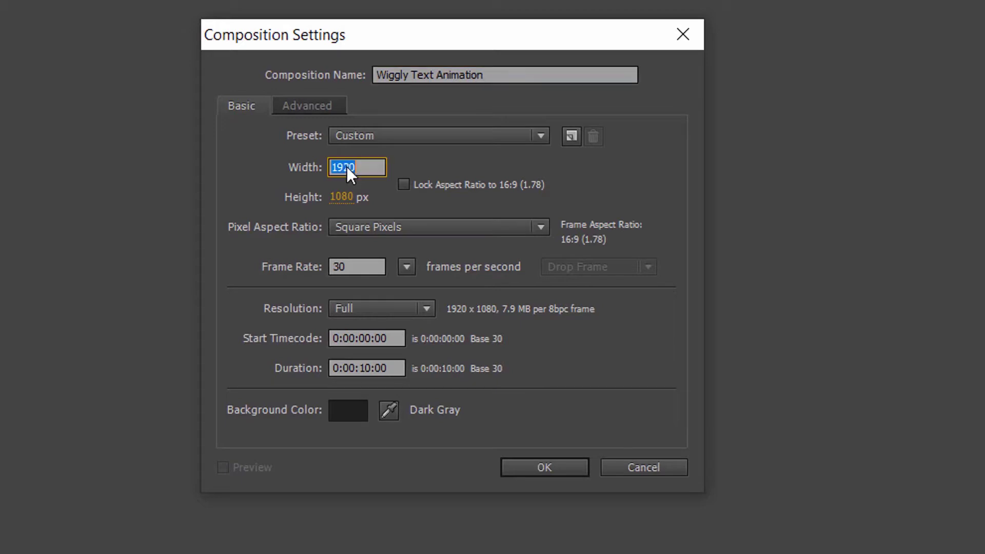
click(350, 199)
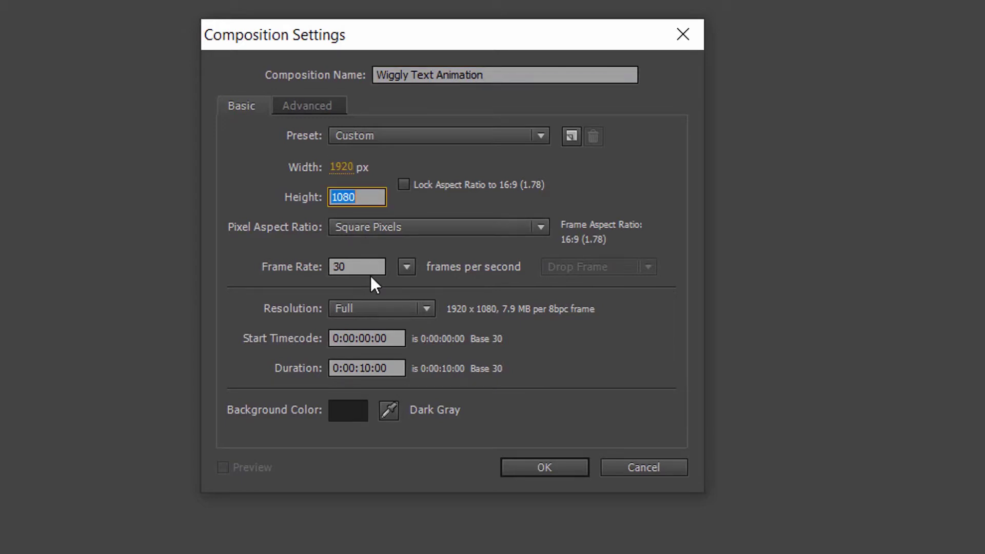
click(359, 267)
click(359, 268)
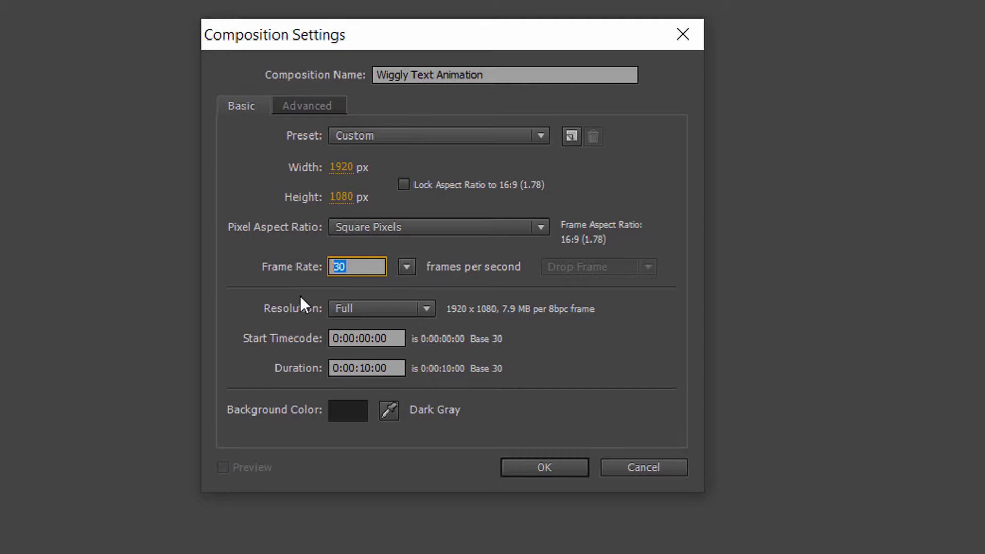
drag(392, 368, 332, 373)
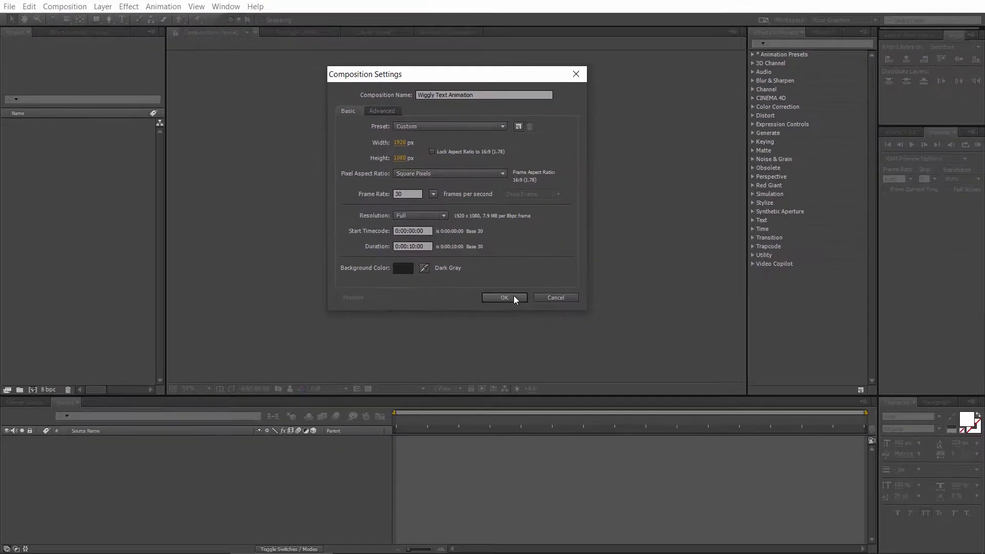
click(512, 299)
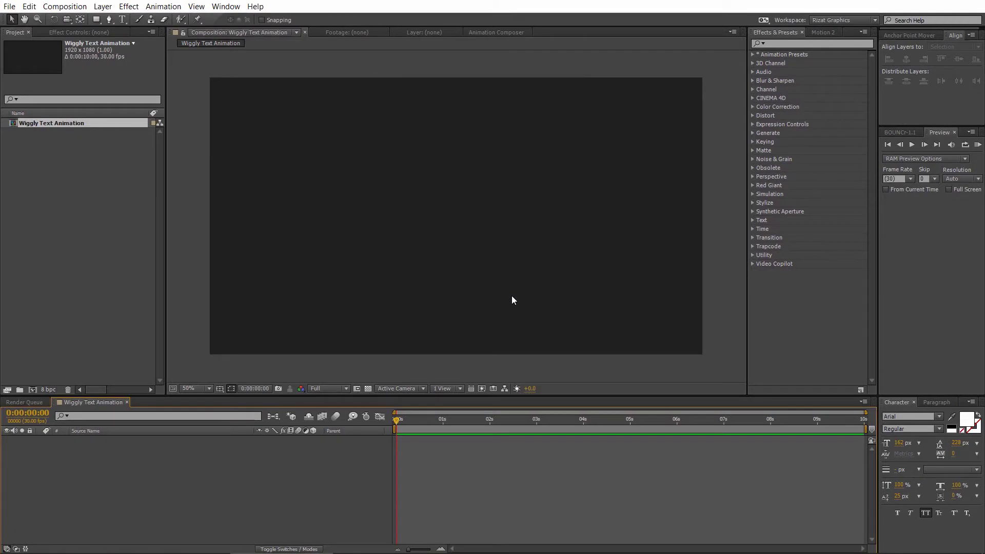
- Type WIGGLY with the Horizontal Type Tool and enlarge its font size
click(126, 21)
click(362, 228)
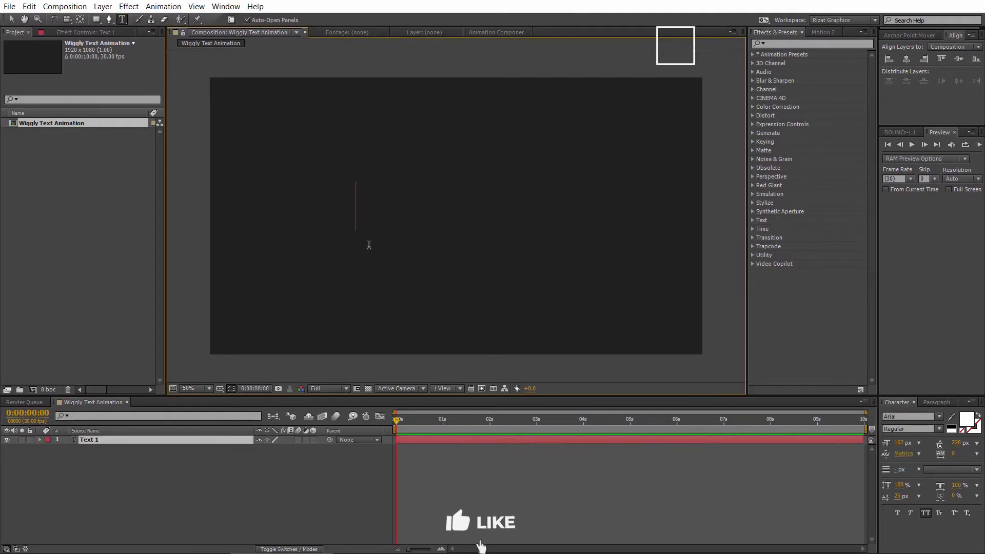
text(WIG)
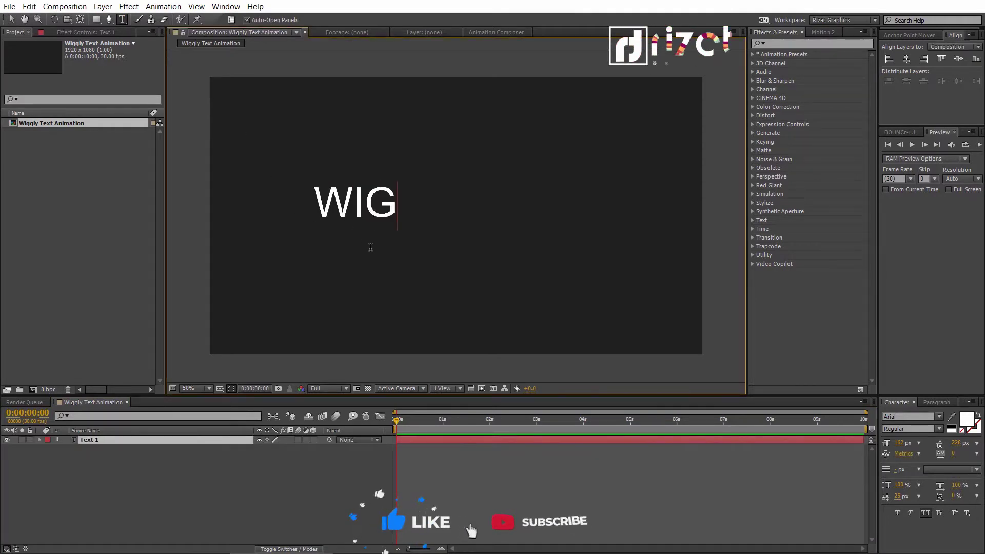
text(GLY)
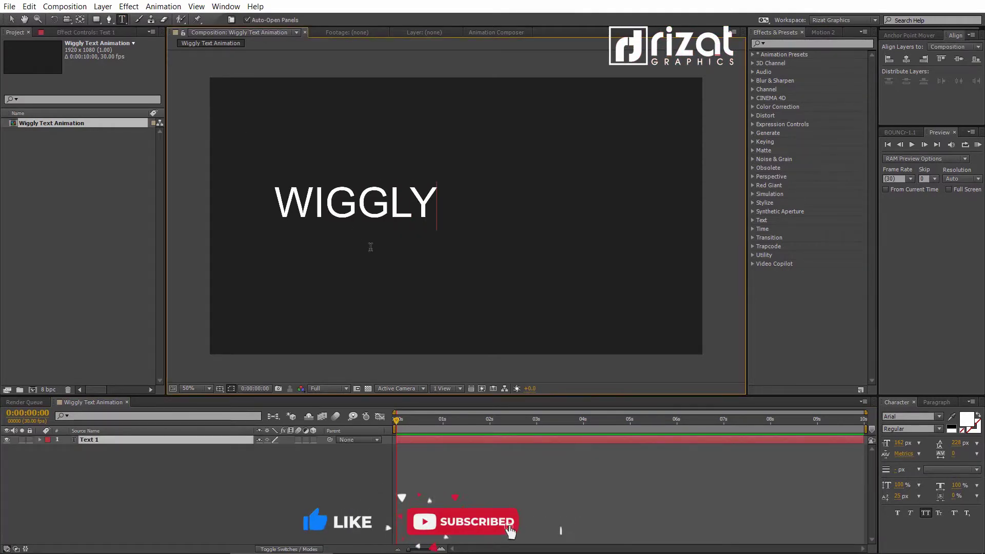
key(ctrl+a)
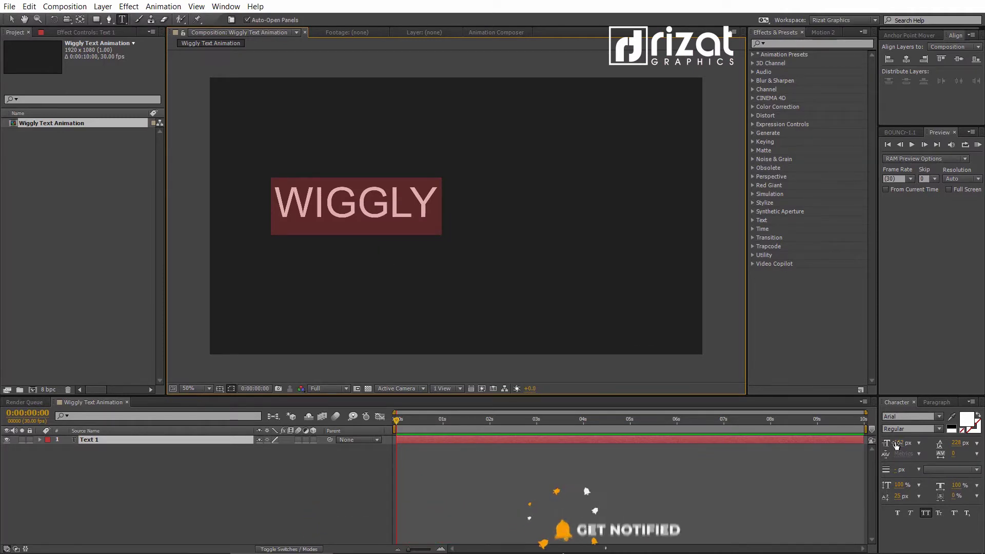
drag(898, 442, 935, 443)
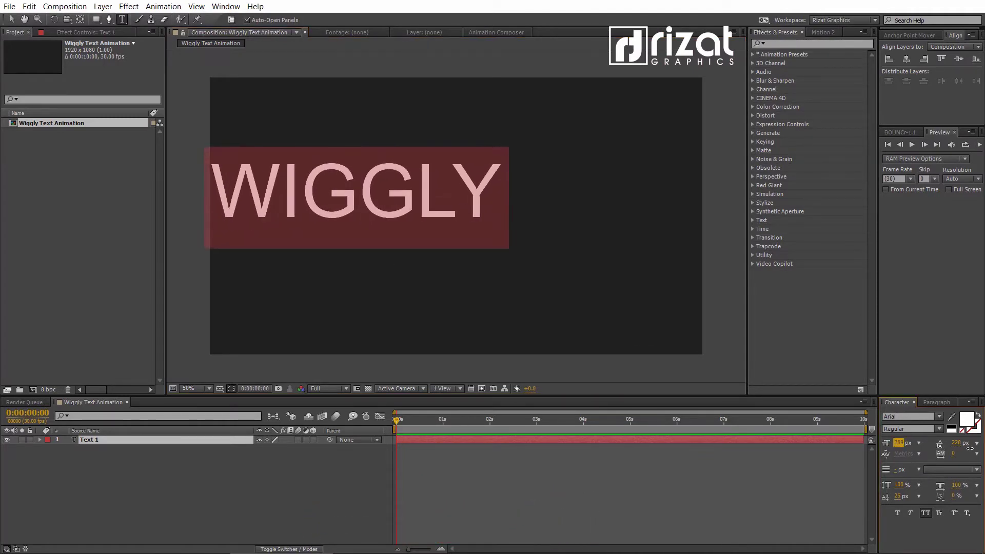
- Centre the WIGGLY anchor point and align the text vertically and horizontally
click(908, 35)
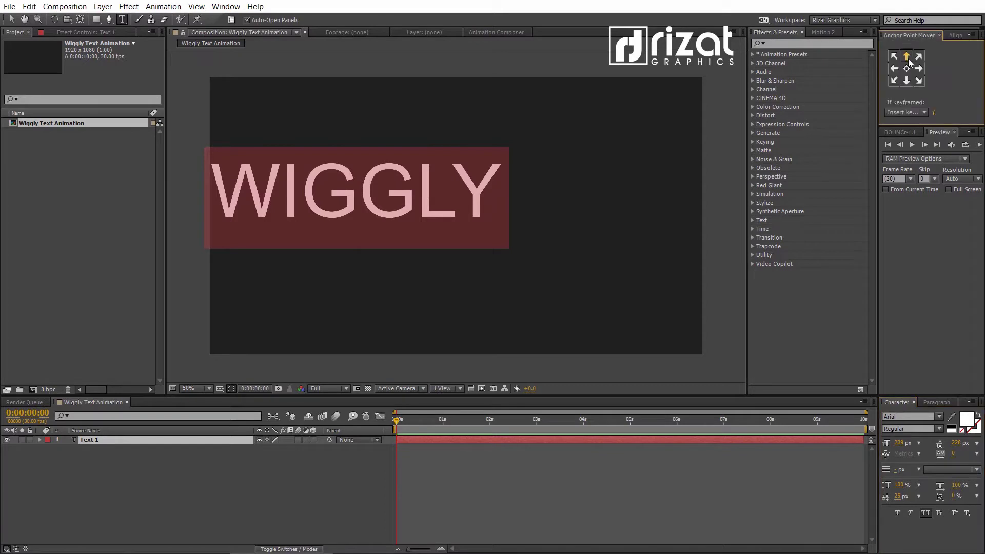
click(907, 68)
click(954, 35)
click(959, 59)
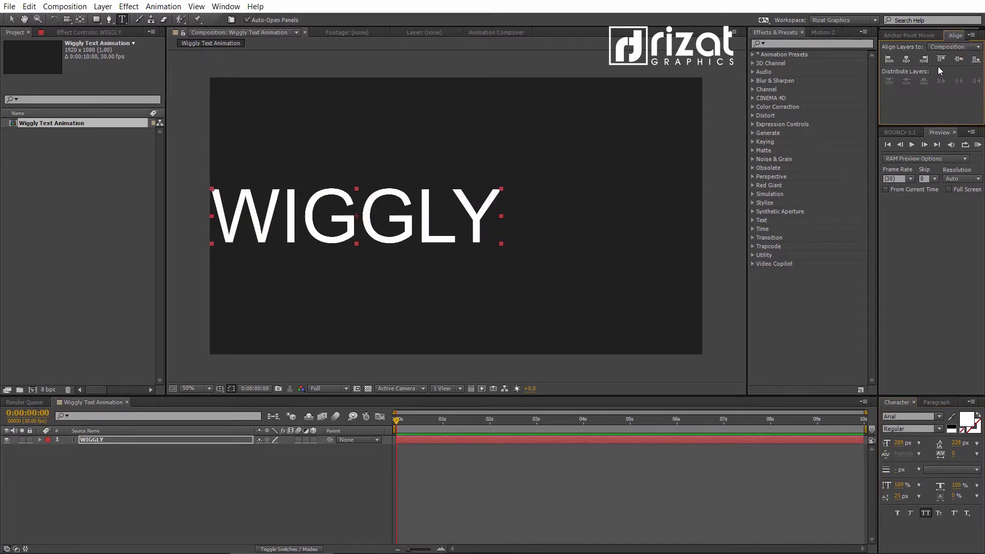
click(907, 60)
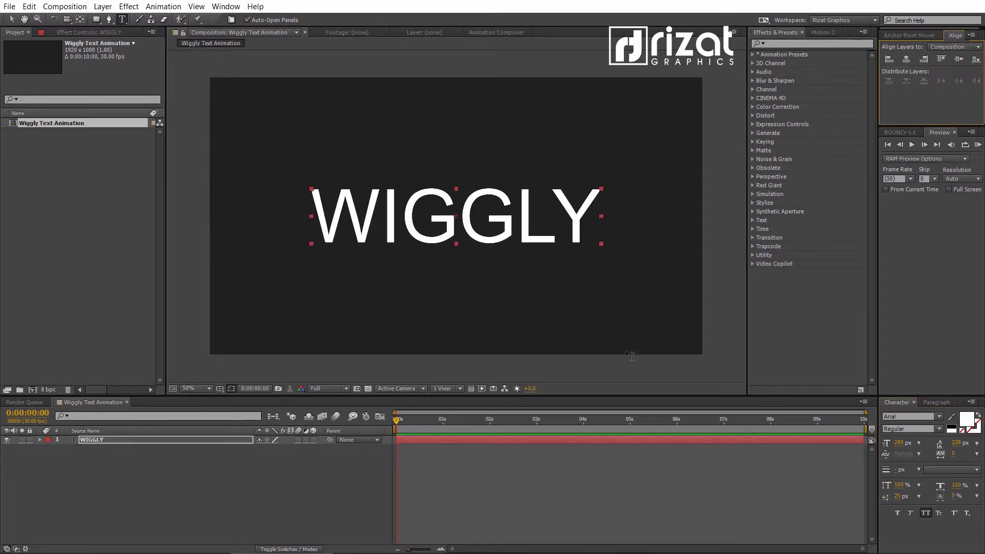
click(305, 478)
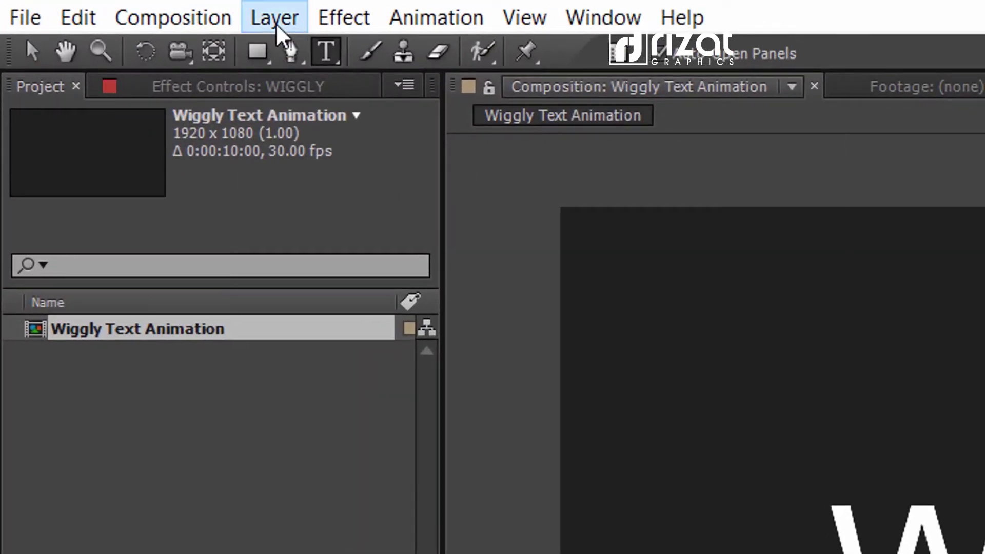
- Create a new full-frame solid layer with its colour set to black
click(270, 16)
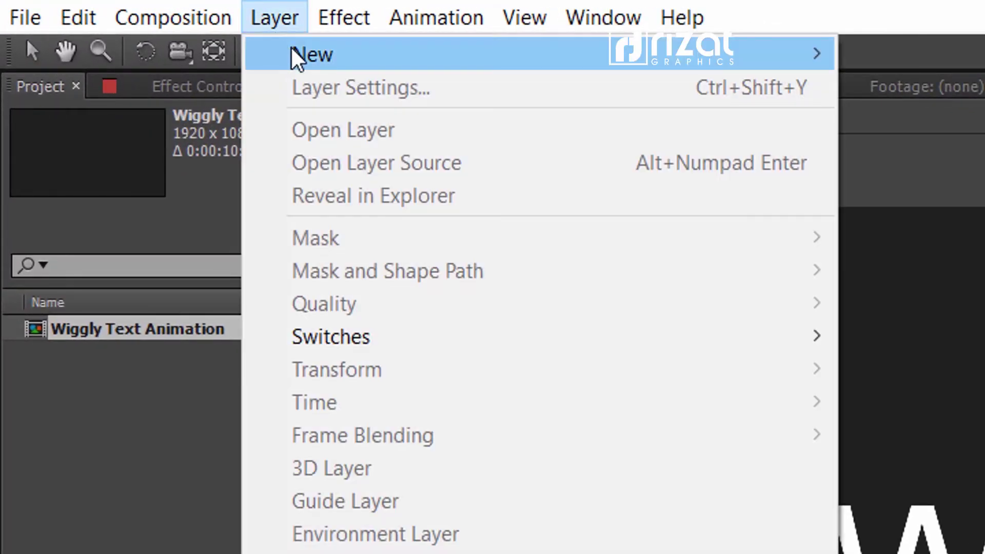
mouse_move(129, 25)
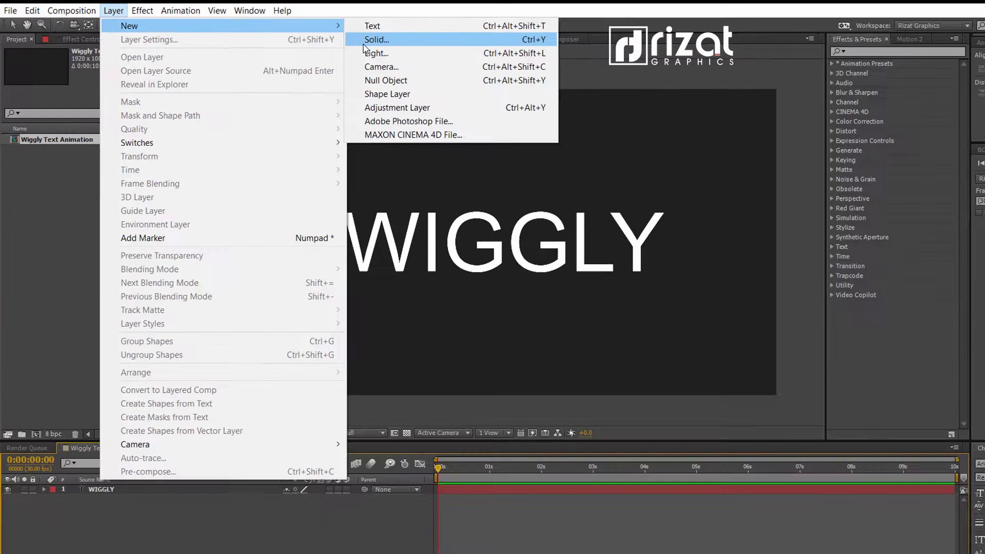
click(375, 40)
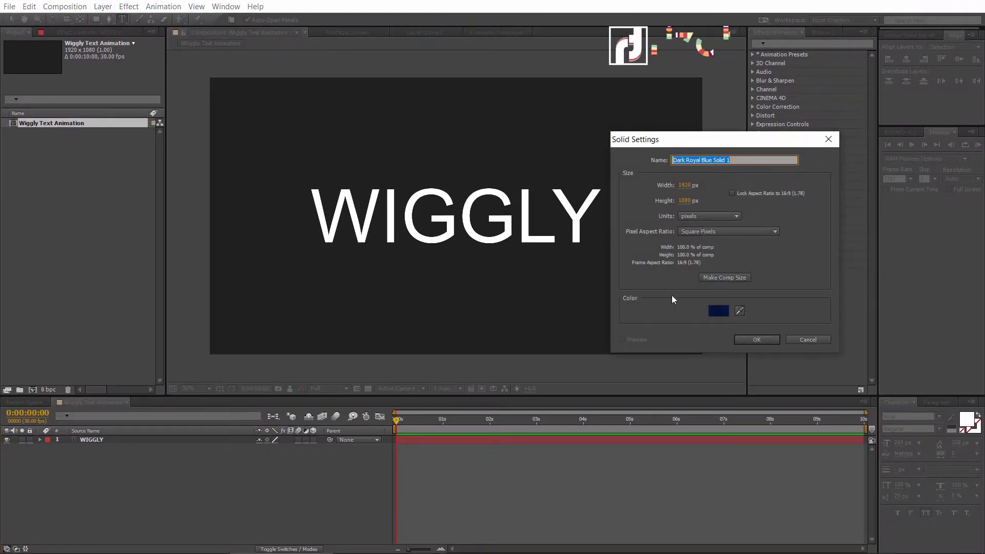
click(718, 309)
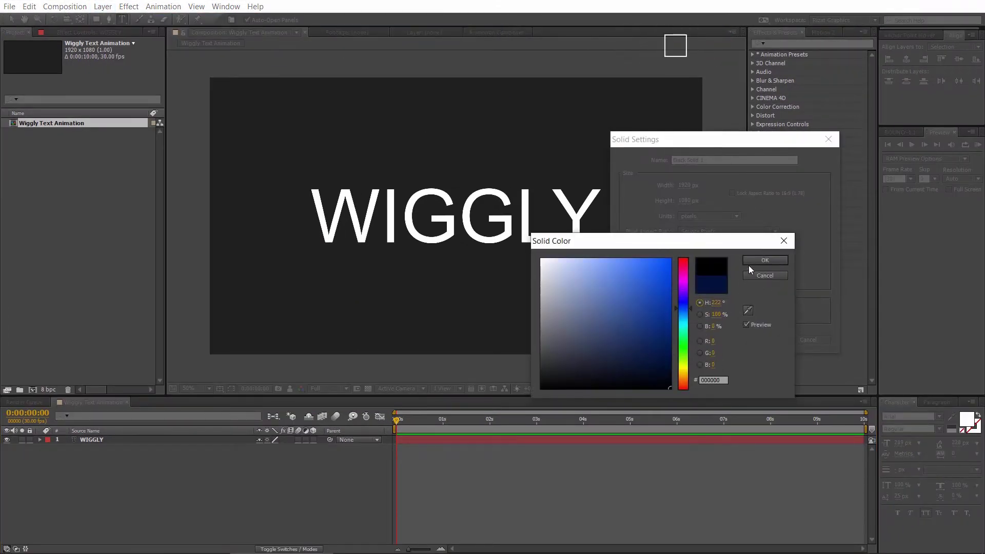
click(764, 261)
click(778, 340)
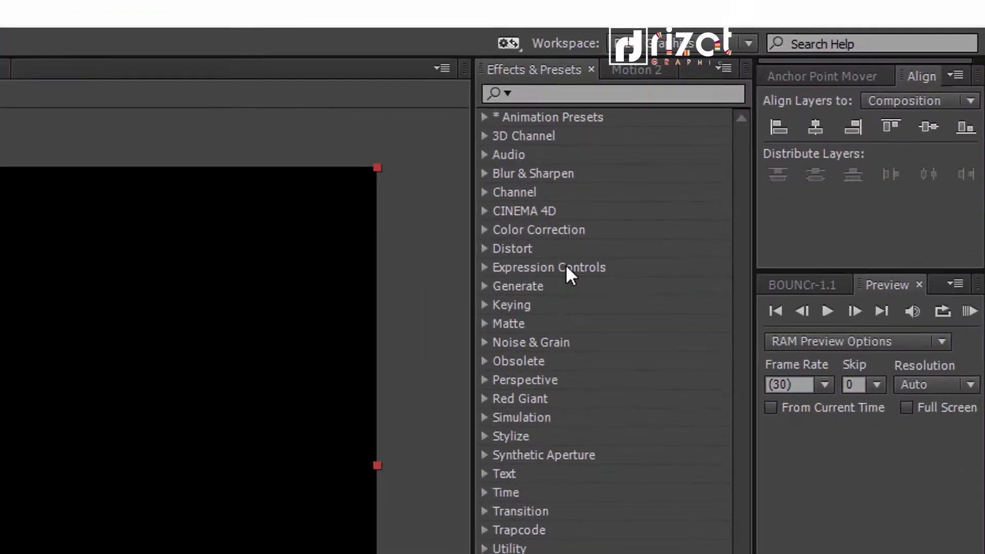
- Apply Fractal Noise to the black solid and set its Contrast to 110
click(613, 93)
text(fra)
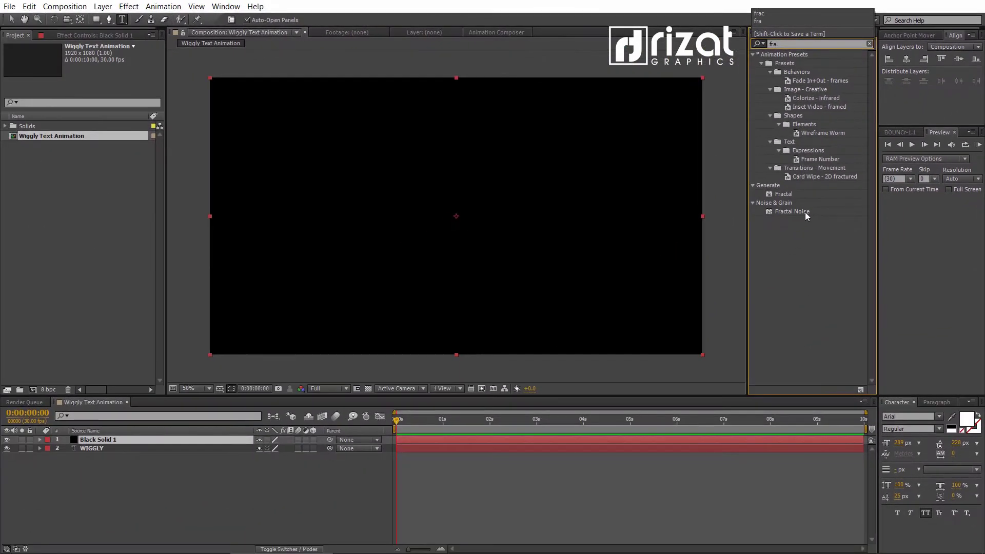
click(805, 212)
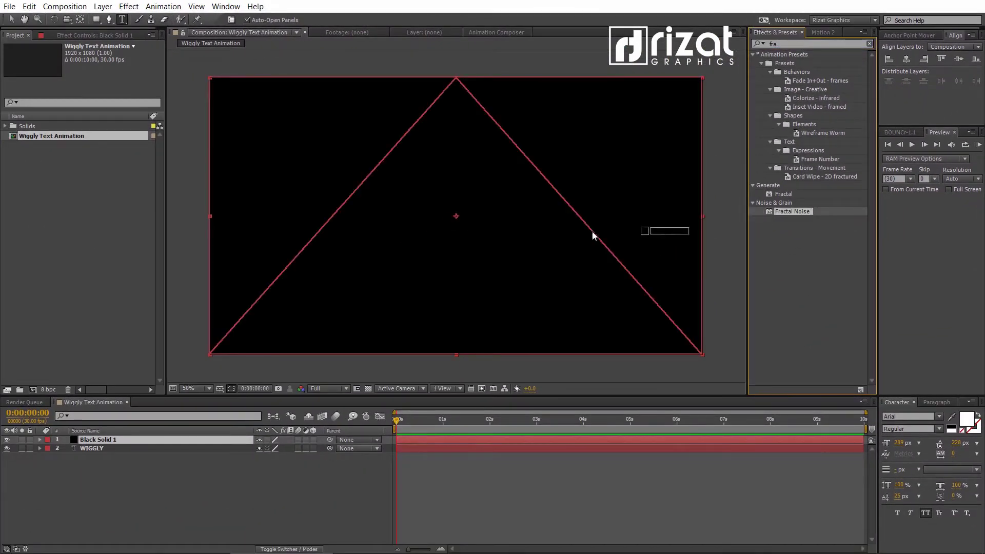
drag(805, 211, 531, 236)
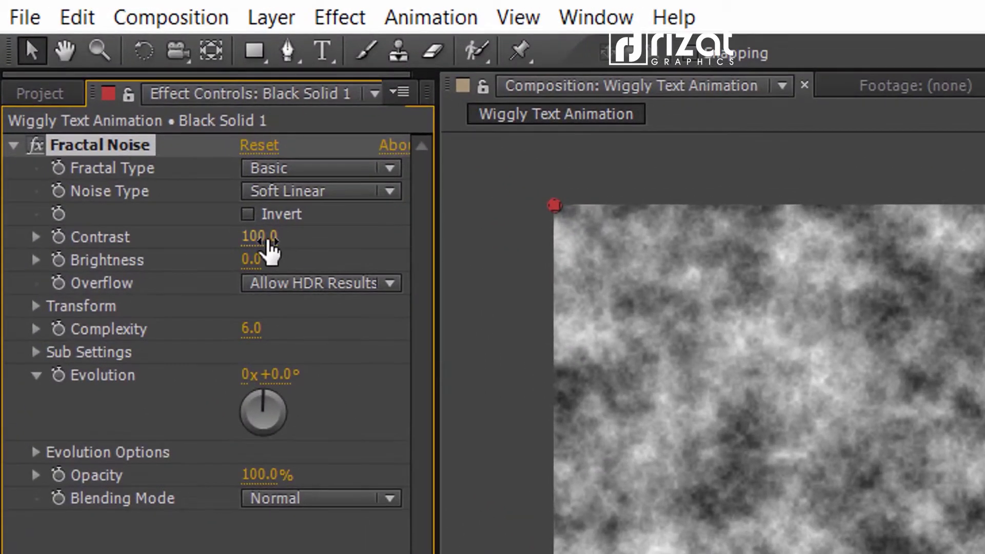
click(260, 237)
text(110)
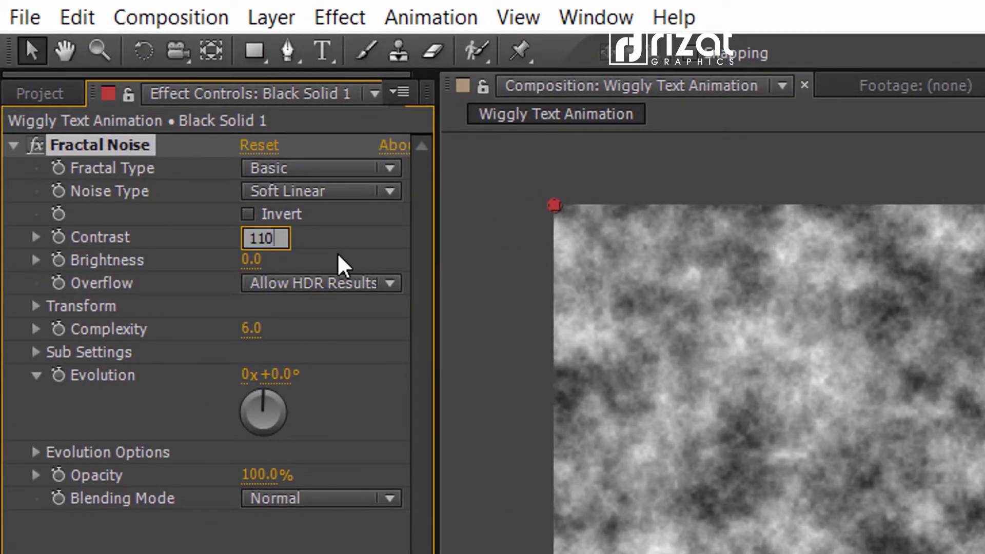
click(255, 518)
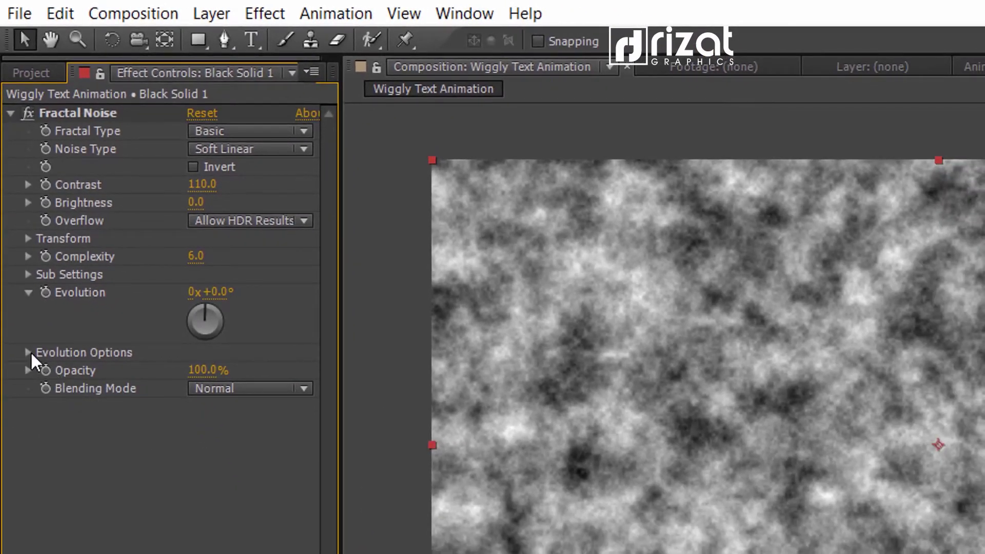
- Give Random Seed a time*10 expression, then RAM-preview the animating noise
click(31, 351)
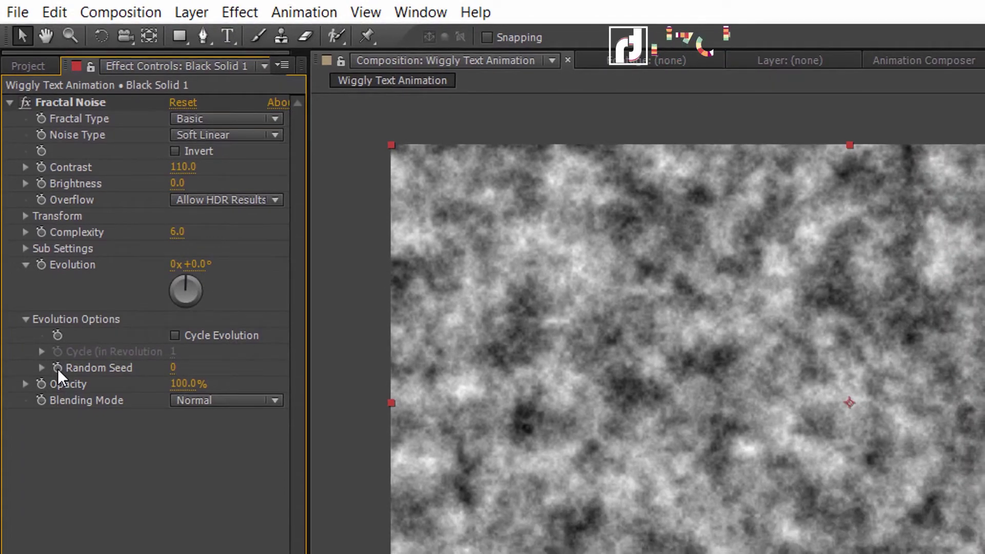
alt+click(58, 368)
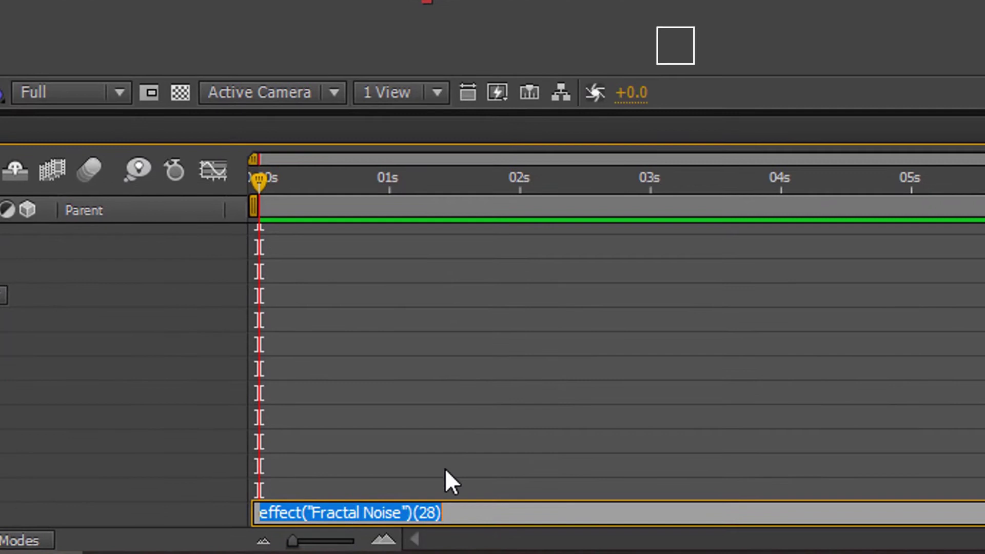
drag(462, 513, 230, 505)
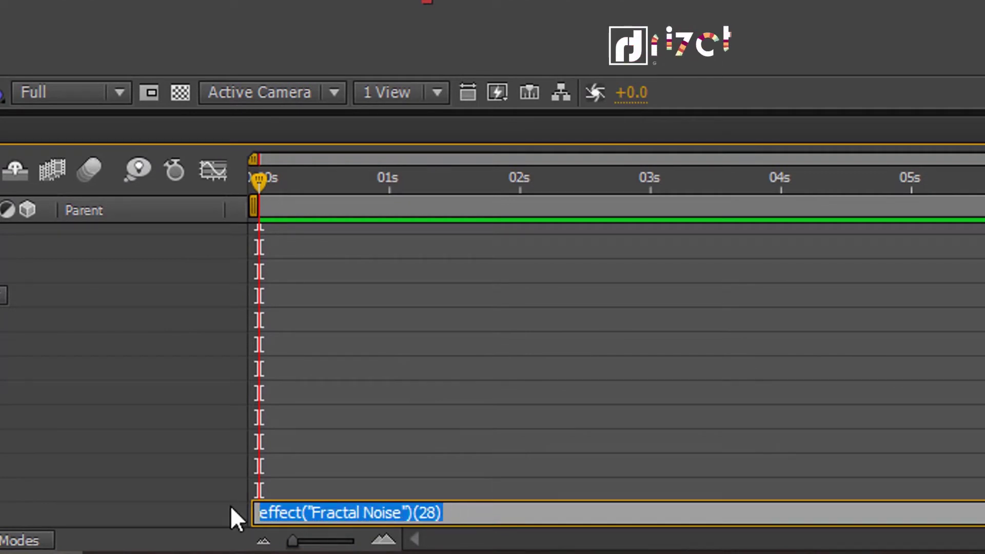
text(time*)
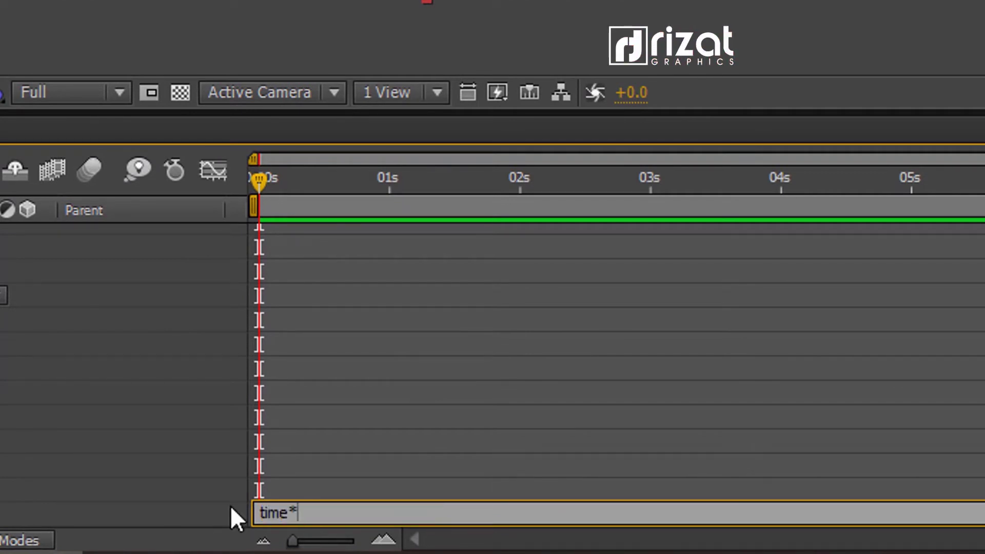
text(10)
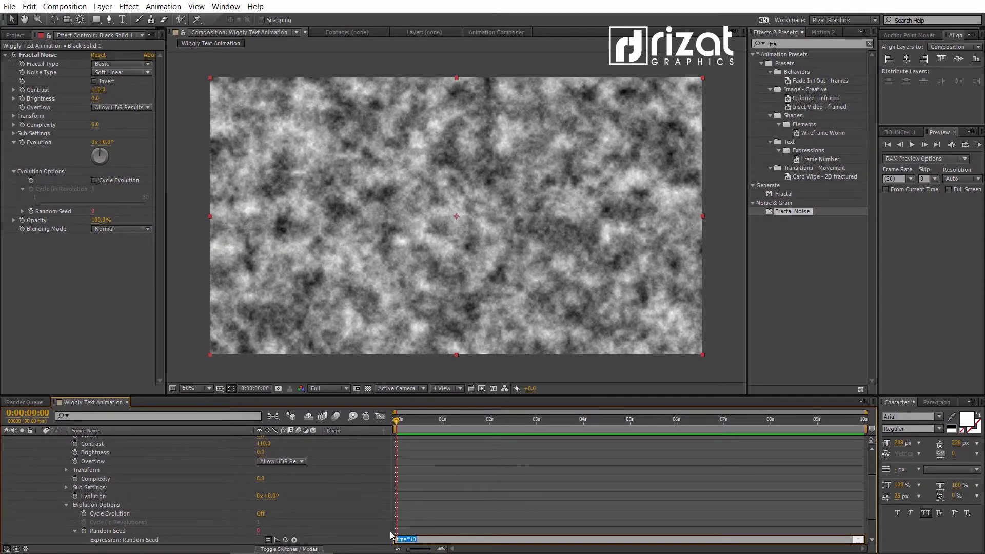
click(453, 504)
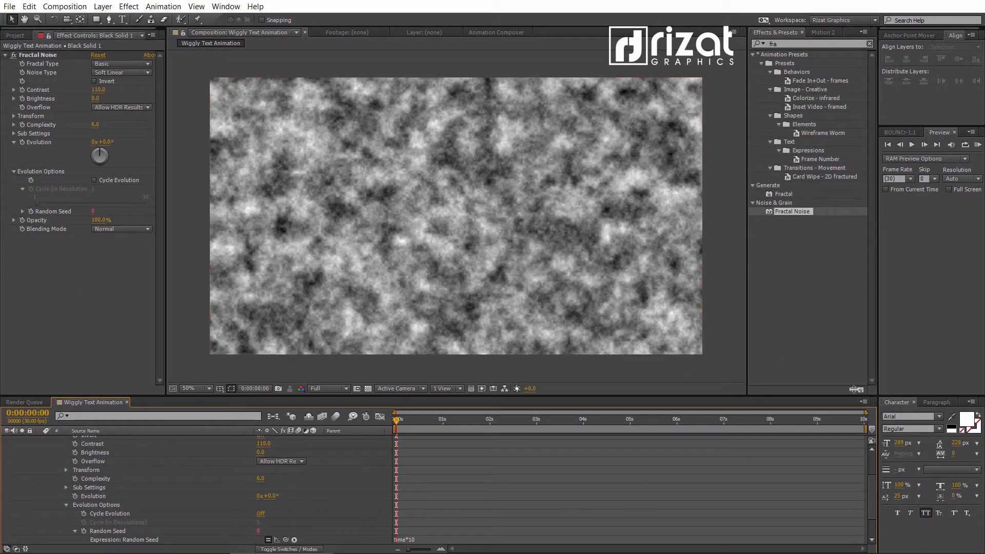
click(978, 145)
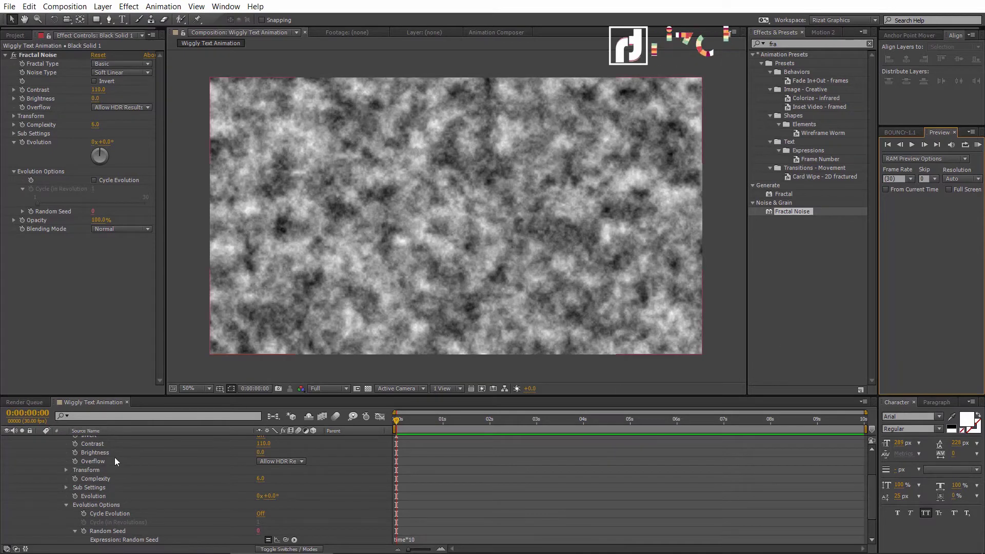
scroll(115, 461, up, 3)
click(40, 440)
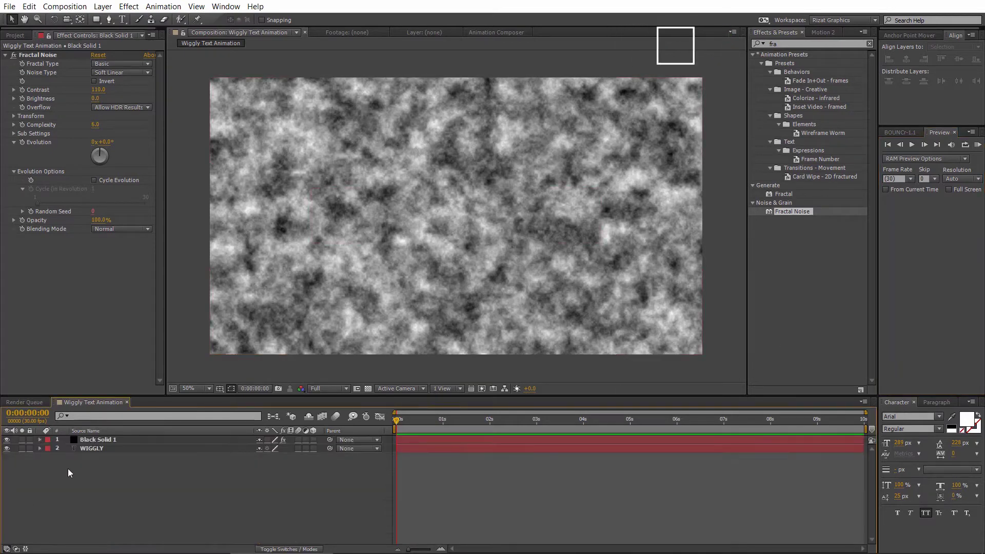
- Pre-compose Black Solid 1 as 'Displacement', moving all attributes into it
click(117, 439)
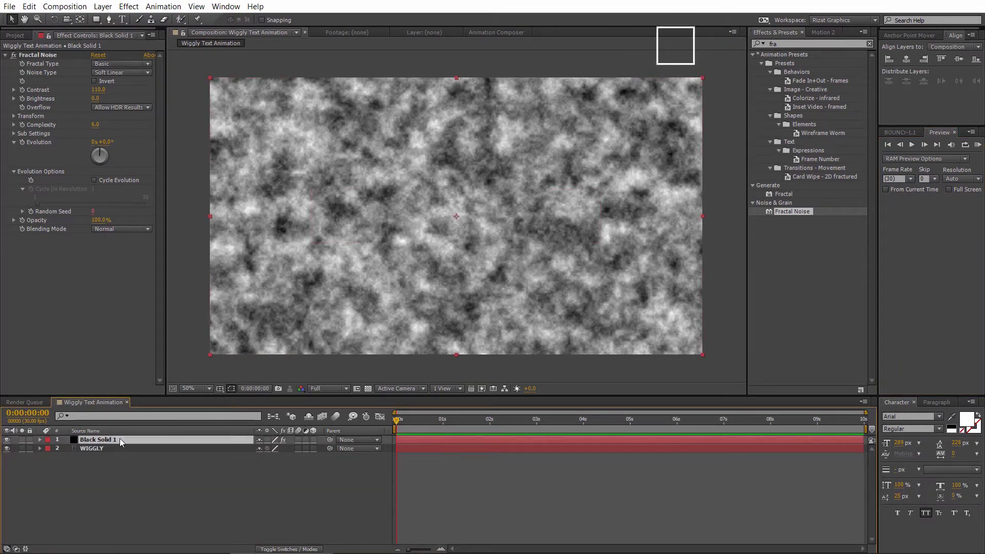
right_click(120, 439)
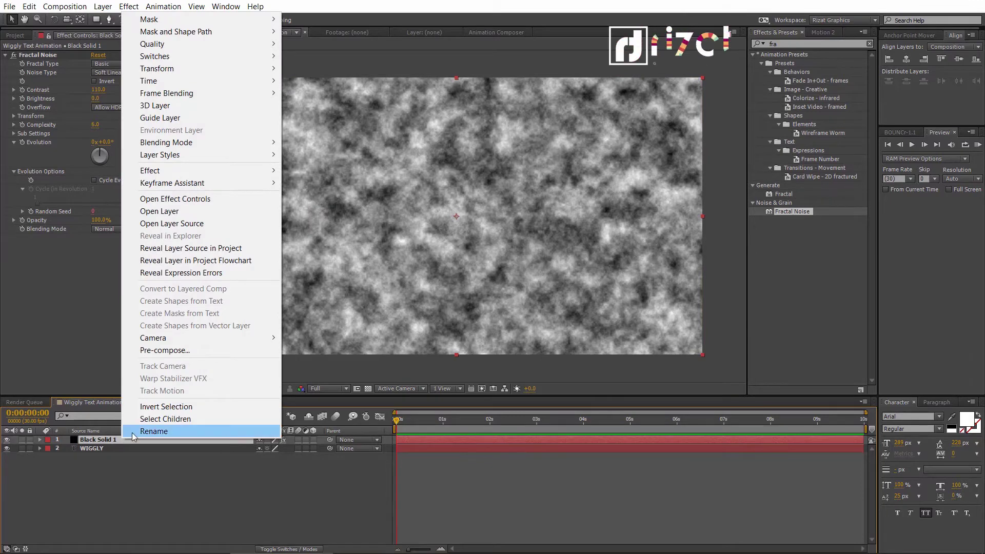
click(170, 351)
text(Disp)
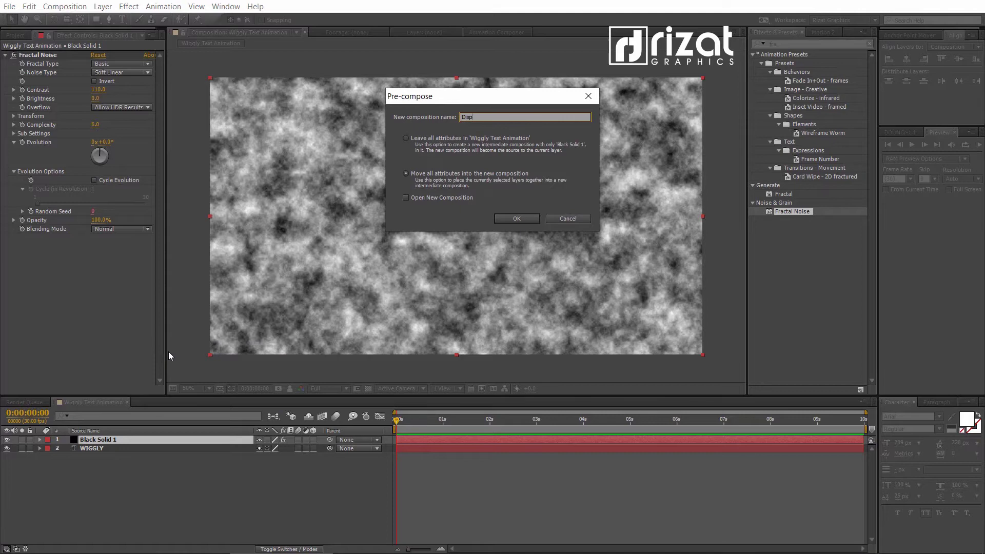
text(lacement)
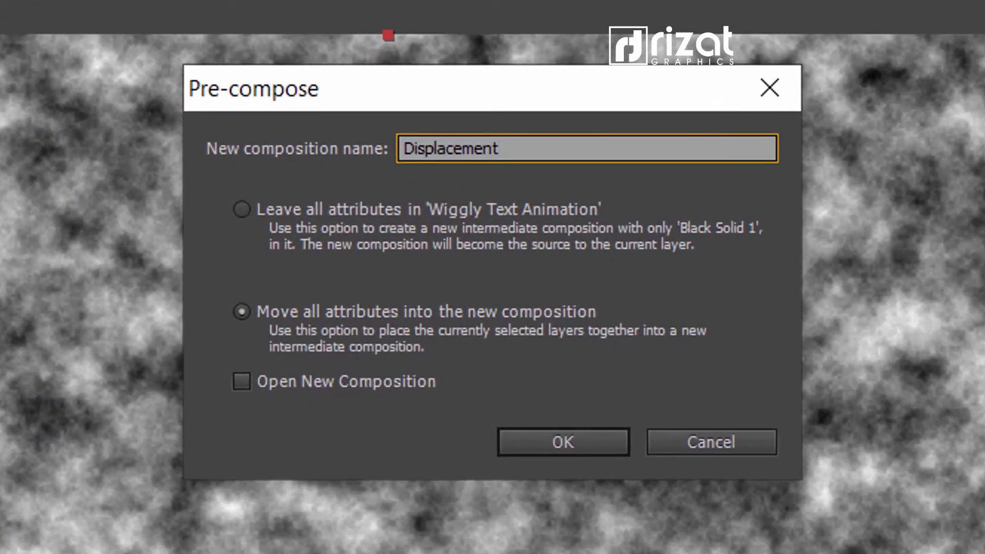
click(272, 313)
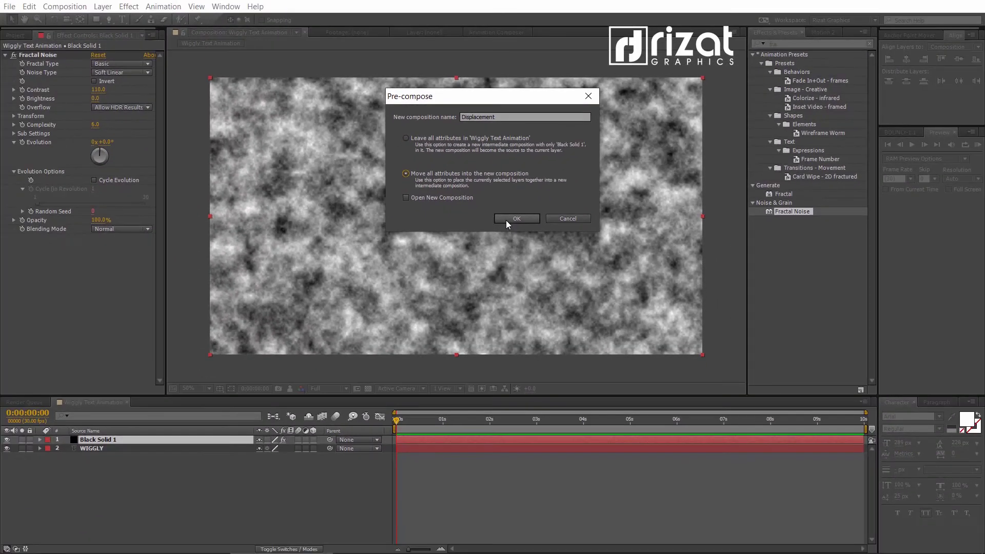
click(505, 220)
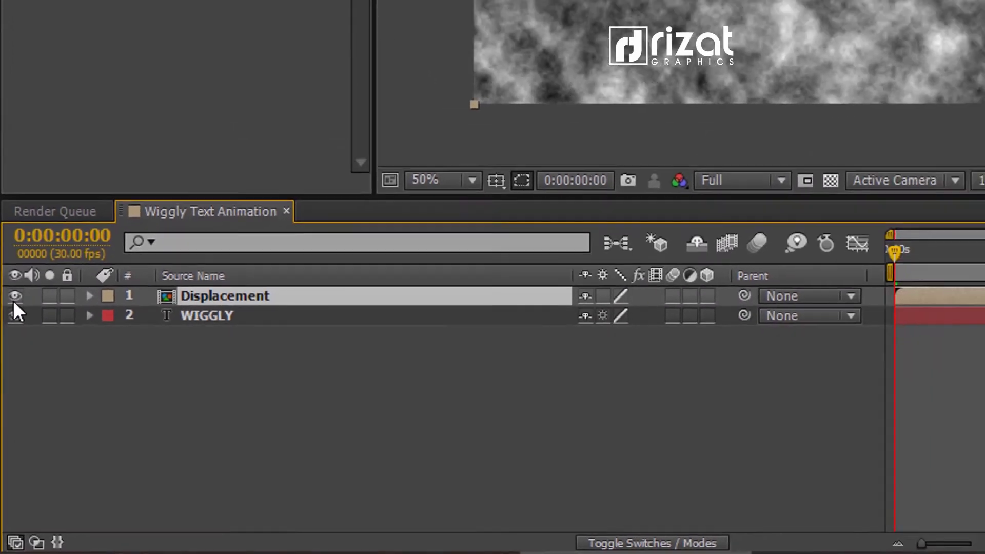
- Hide the Displacement layer and drag Displacement Map onto the WIGGLY text layer
click(19, 243)
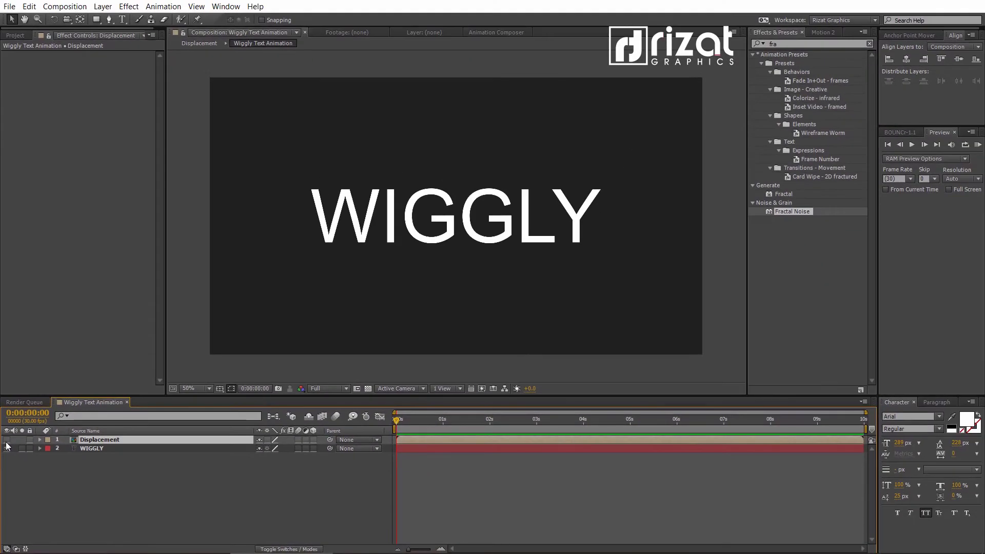
click(92, 449)
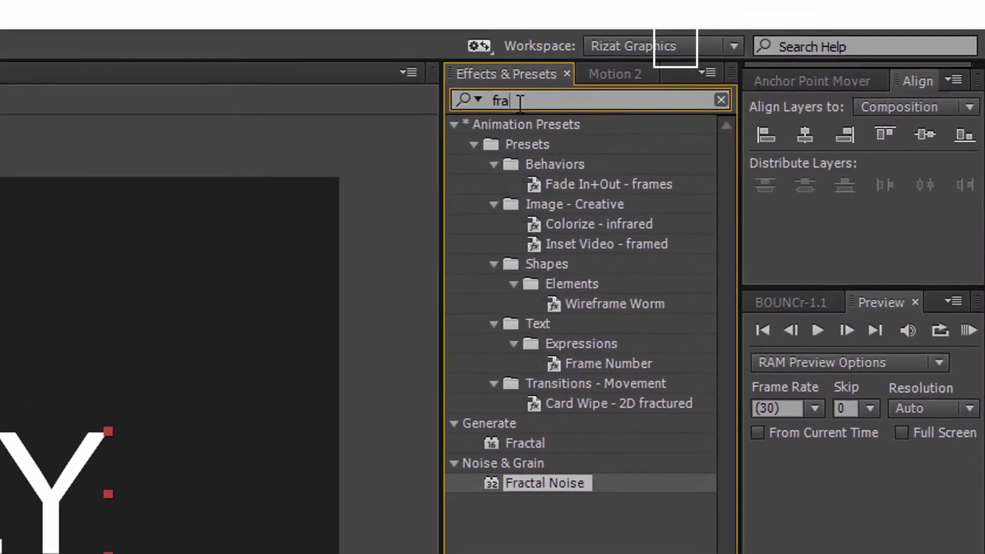
double_click(772, 43)
text(displ)
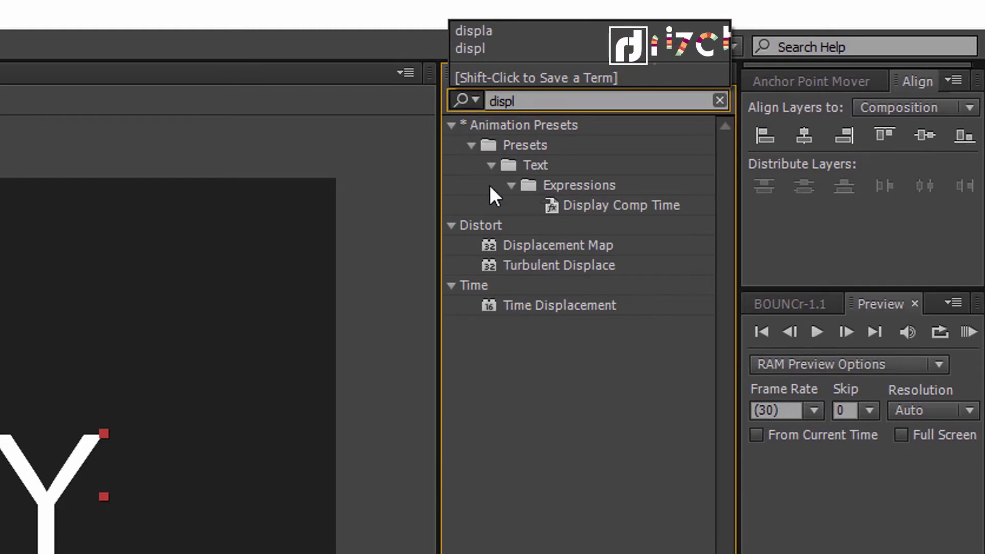
click(771, 123)
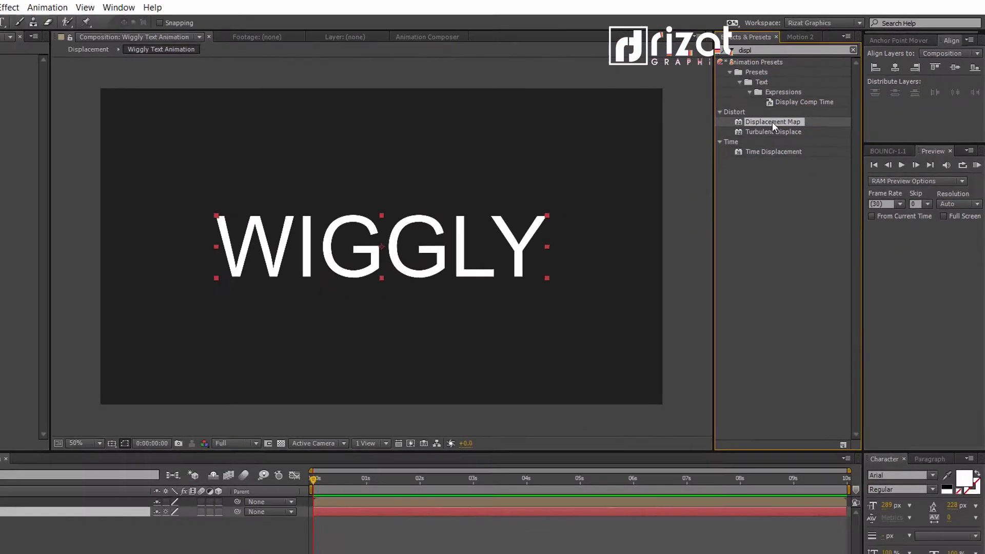
drag(772, 121, 530, 218)
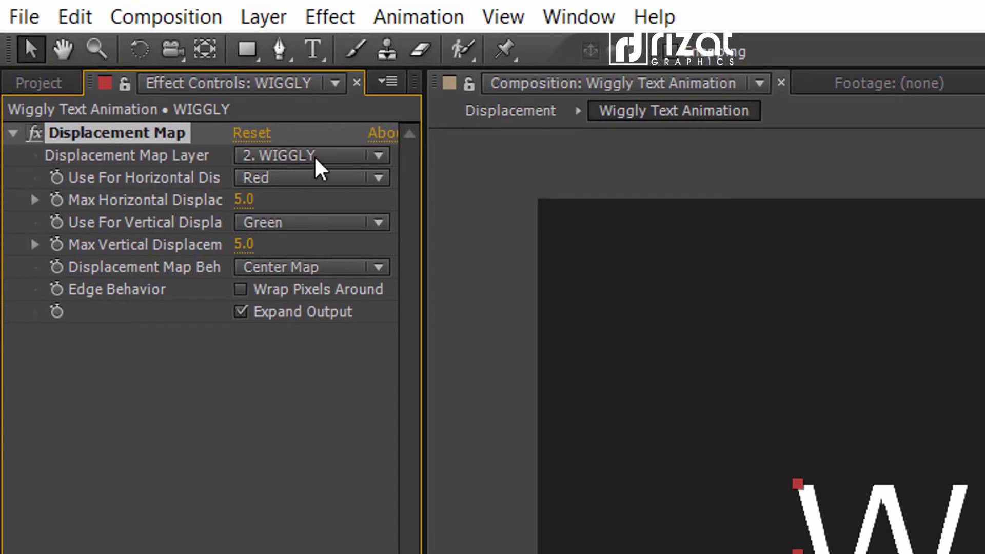
- Set the map layer to 1. Displacement and both max displacements to 8
click(314, 155)
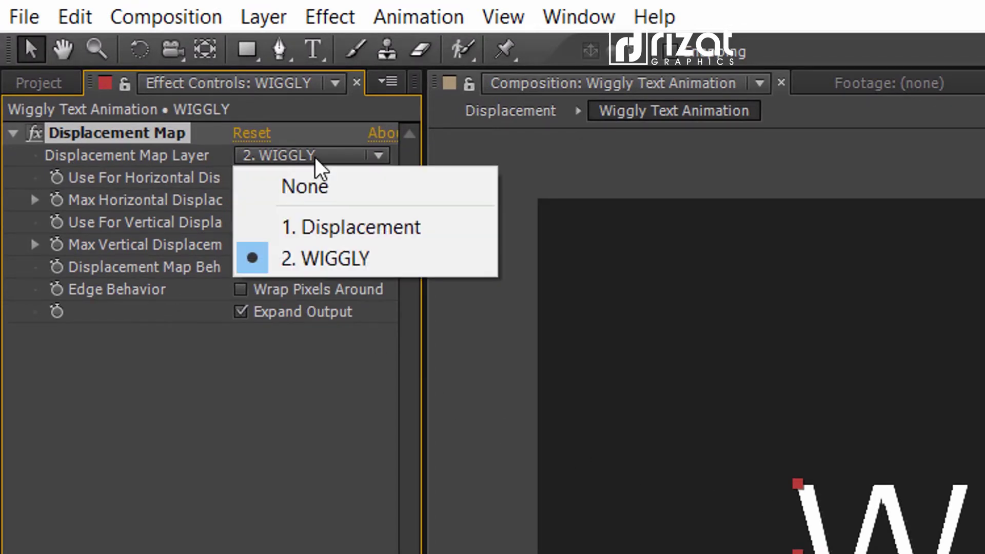
click(309, 232)
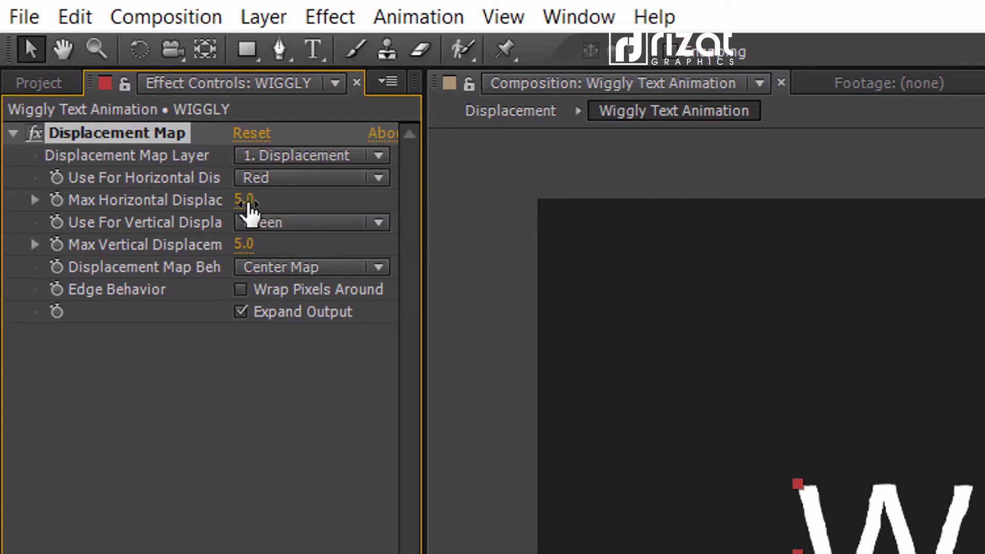
click(244, 200)
text(8)
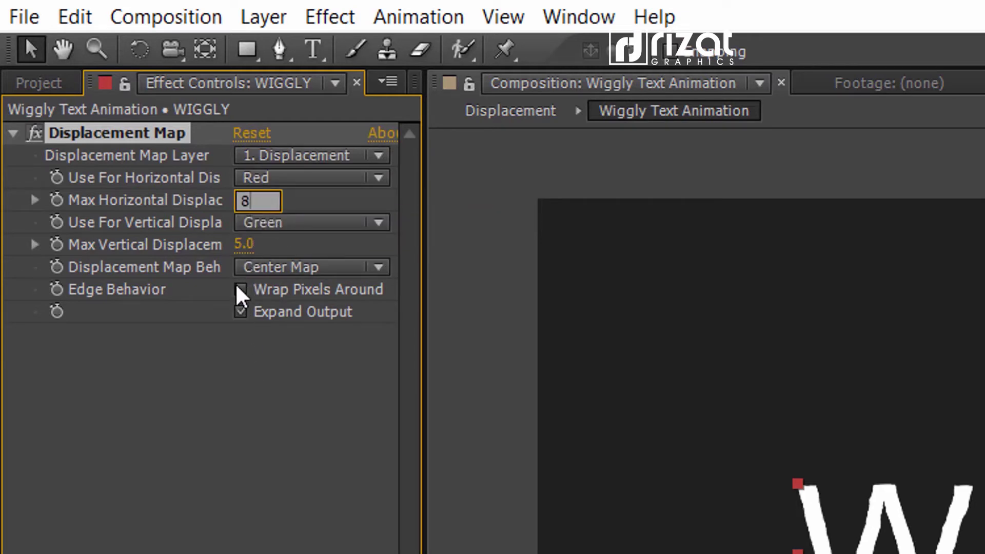
click(244, 244)
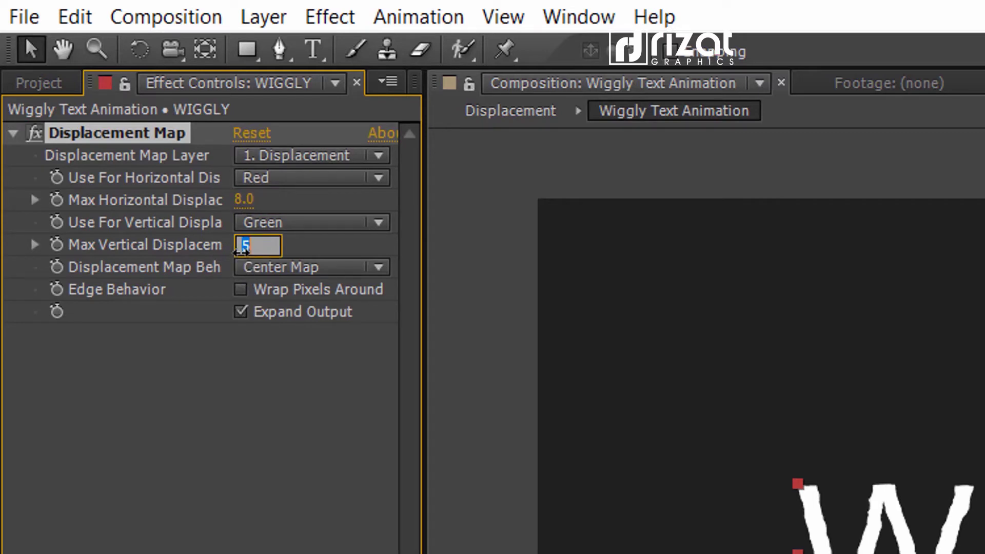
text(8)
key(Return)
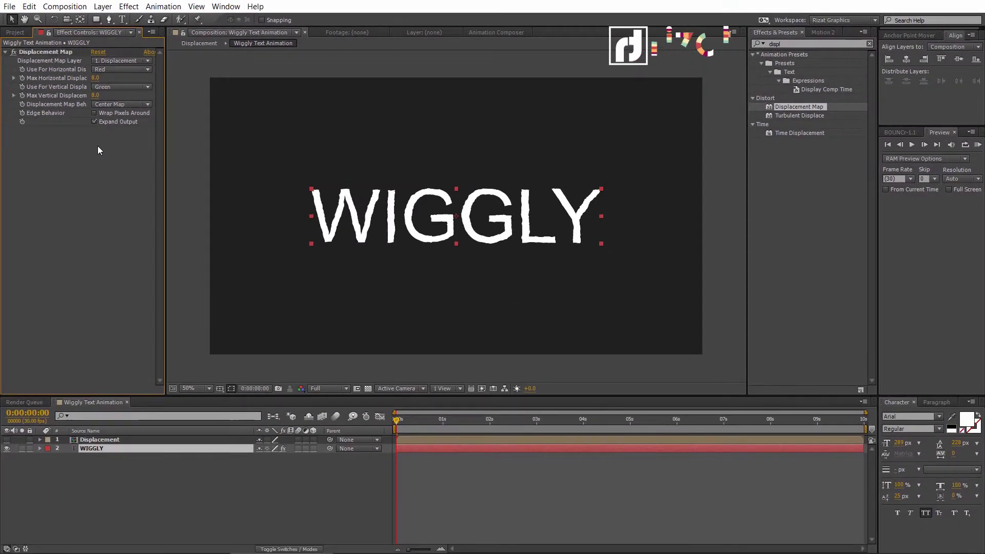
- RAM-preview, set Max Horizontal and Vertical Displacement to 5, then RAM-preview again
click(978, 145)
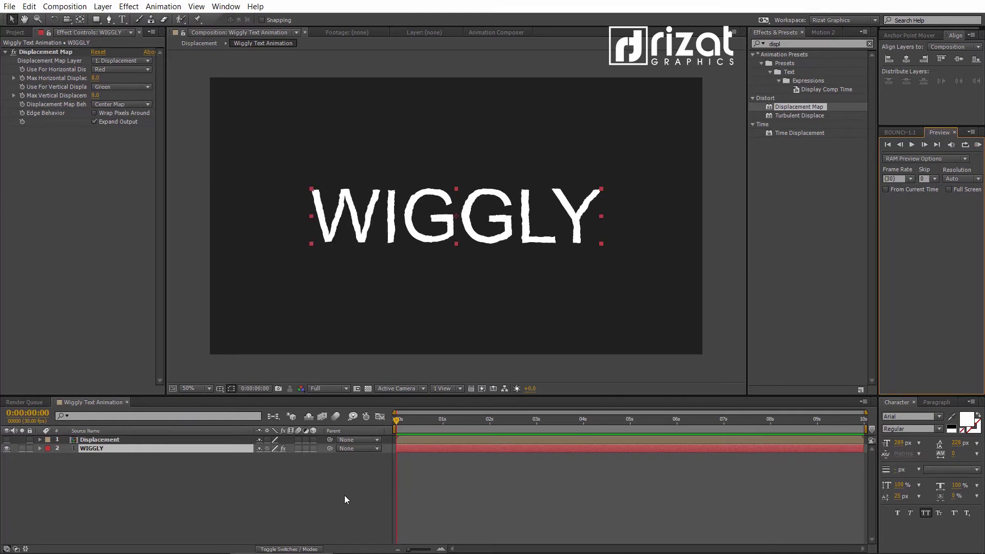
click(96, 78)
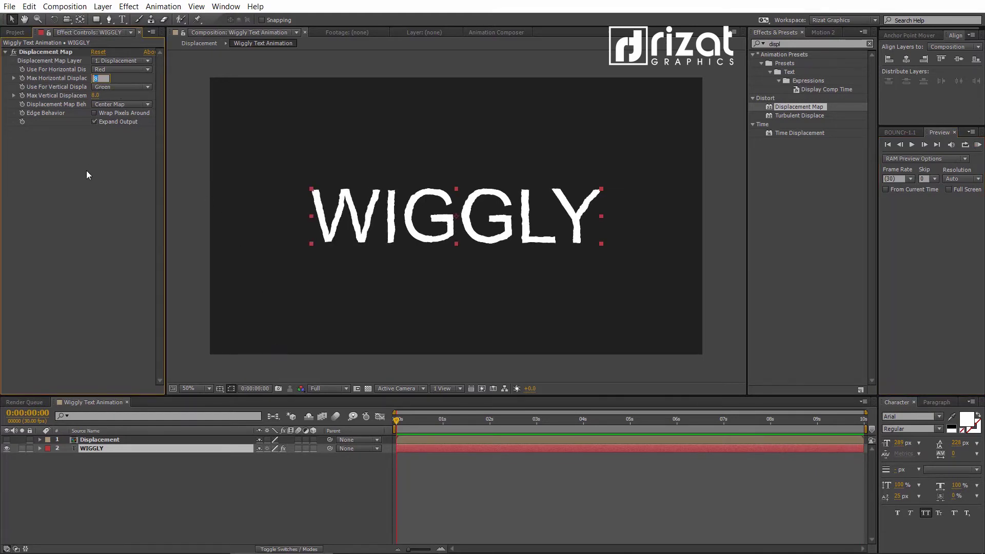
click(96, 95)
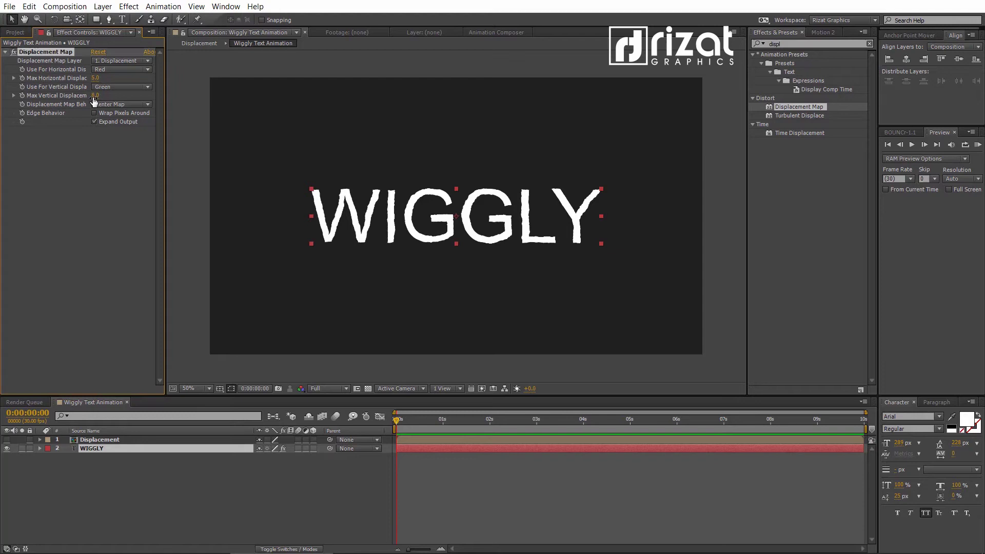
key(Return)
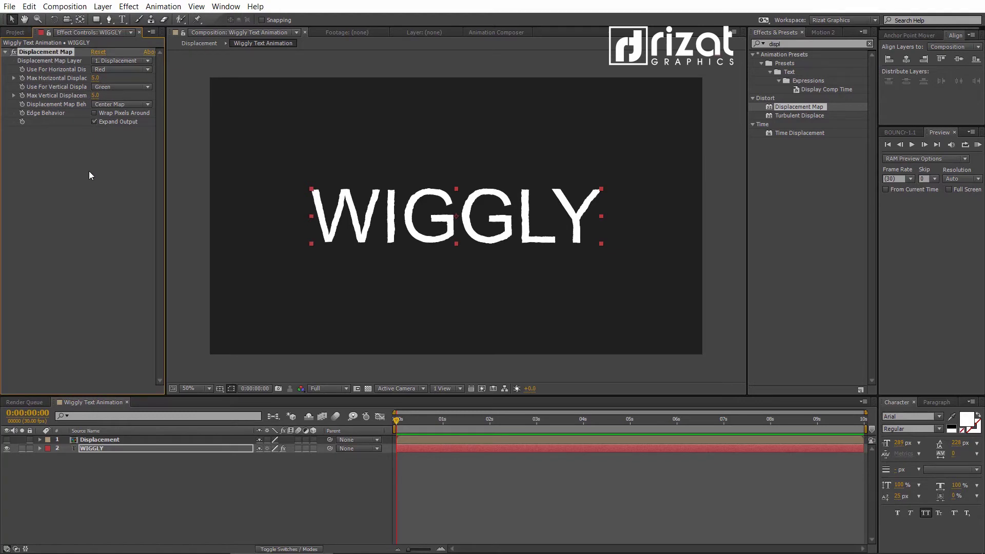
click(979, 145)
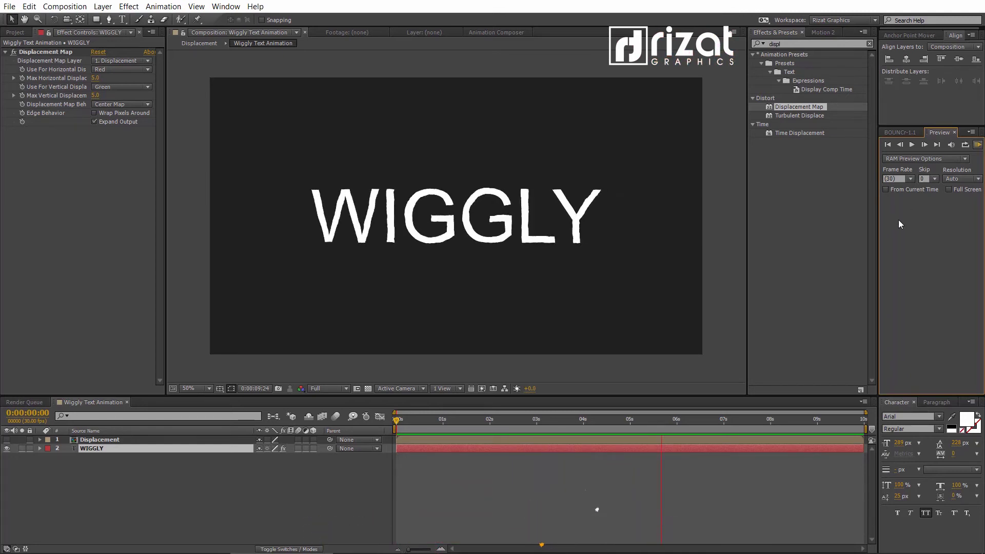
- Retype the text as TEXT ANIMATION and reduce its font size to fit
double_click(148, 450)
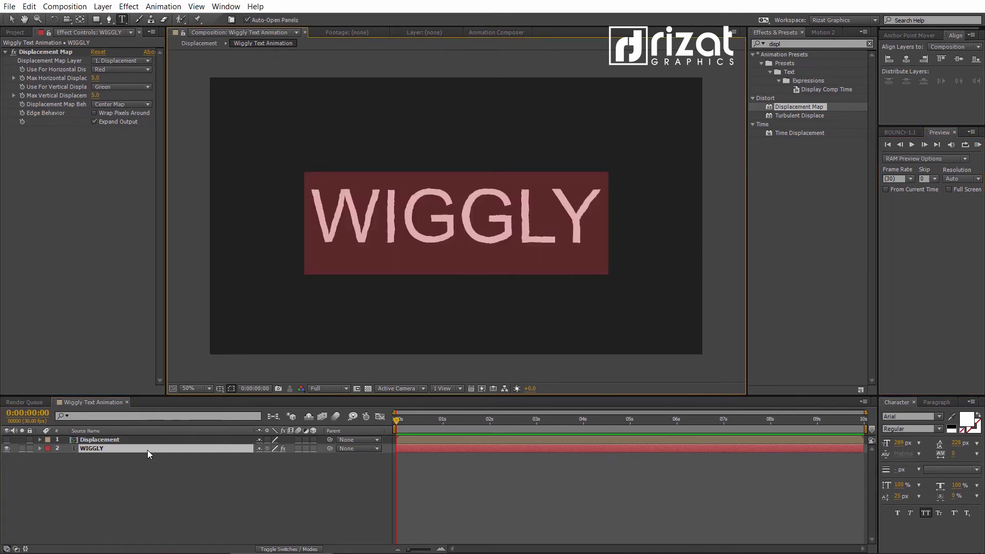
text(TEXT ANIMA)
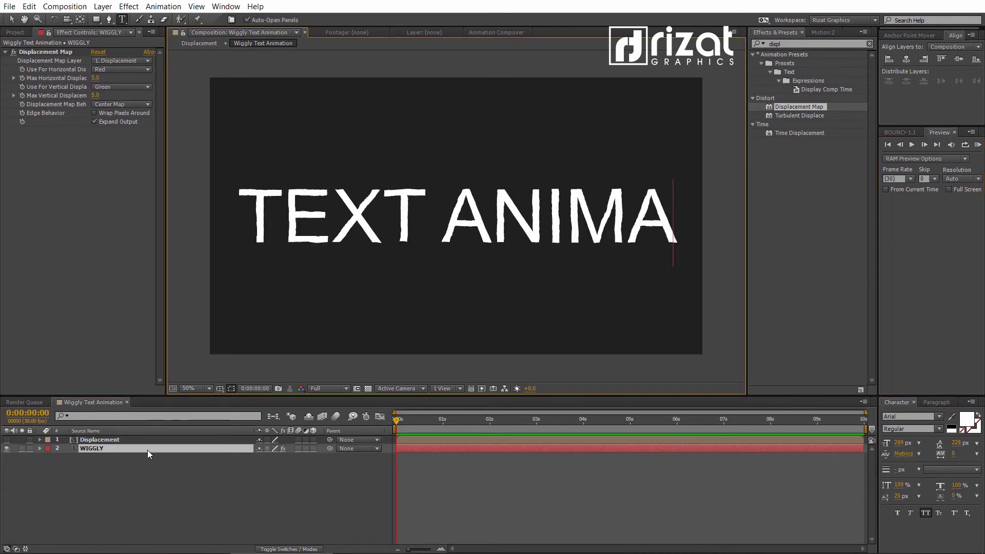
text(TION)
key(ctrl+a)
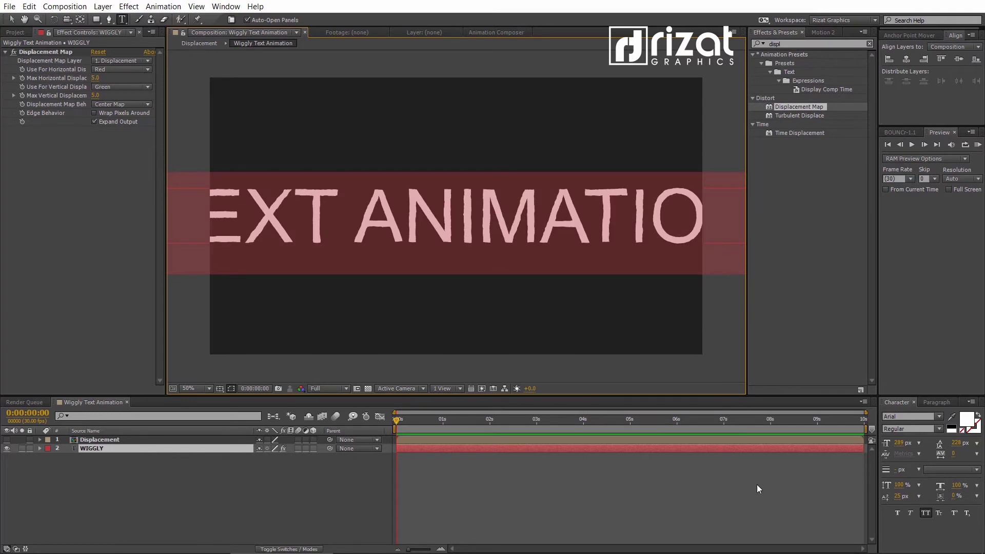
drag(905, 445, 862, 445)
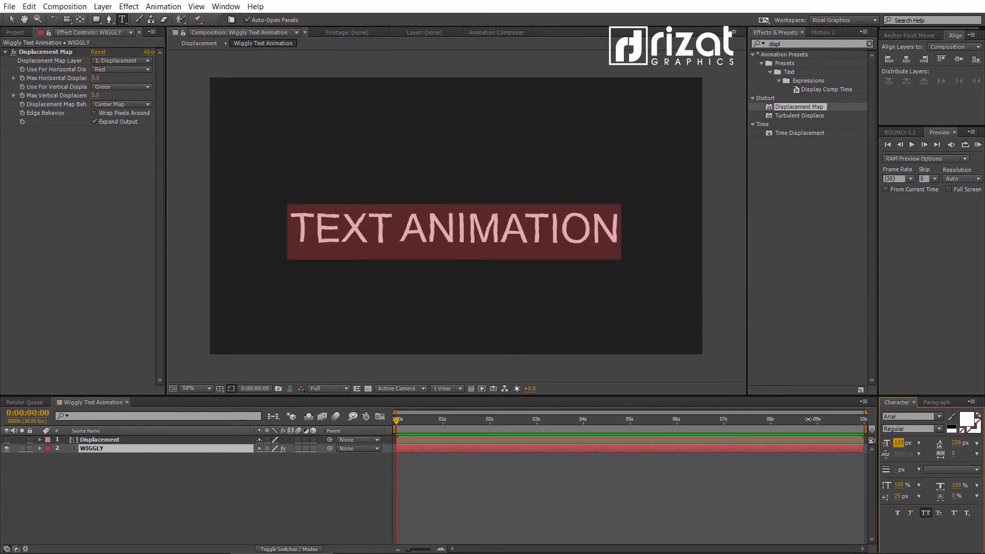
click(908, 60)
text(text Animation)
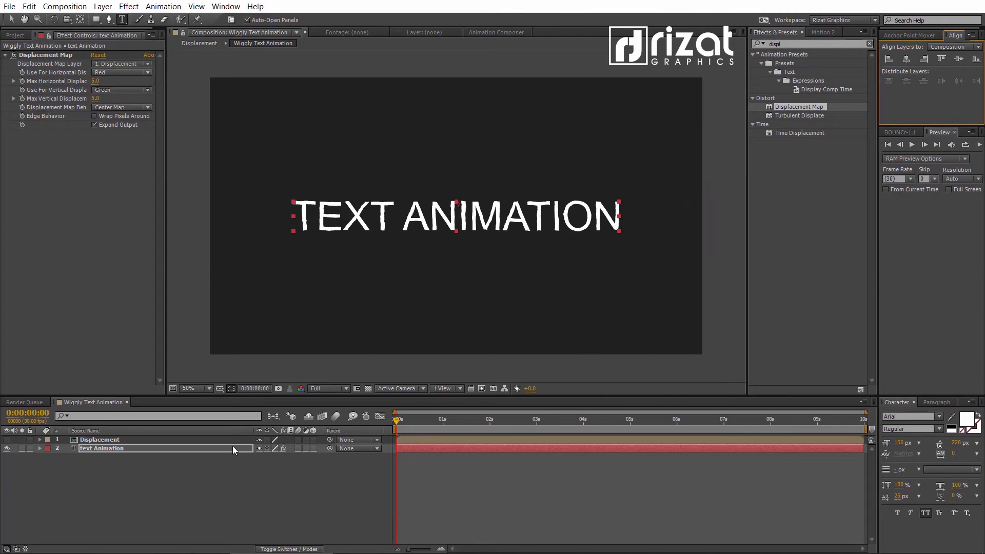
- Set the text fill colour to a saturated yellow
click(967, 417)
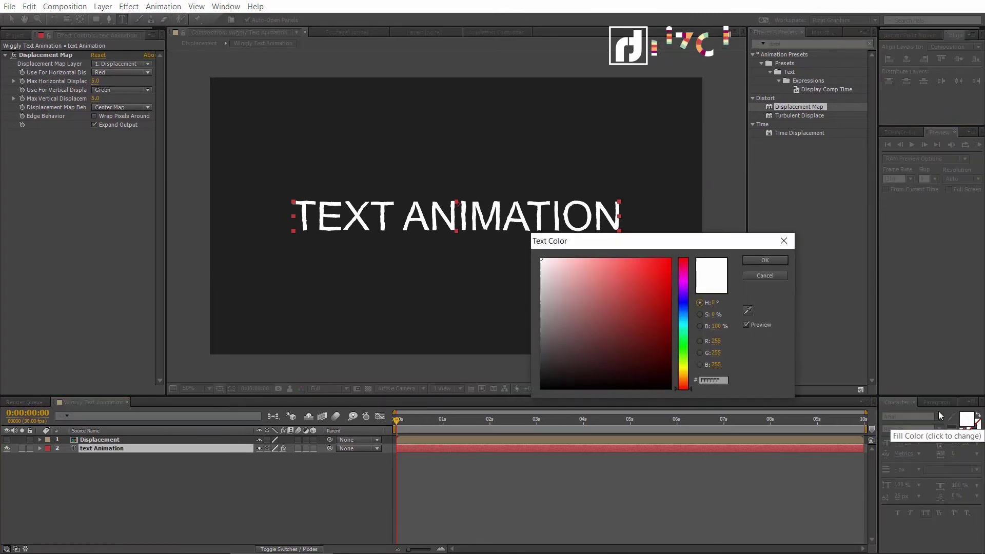
drag(684, 354, 683, 369)
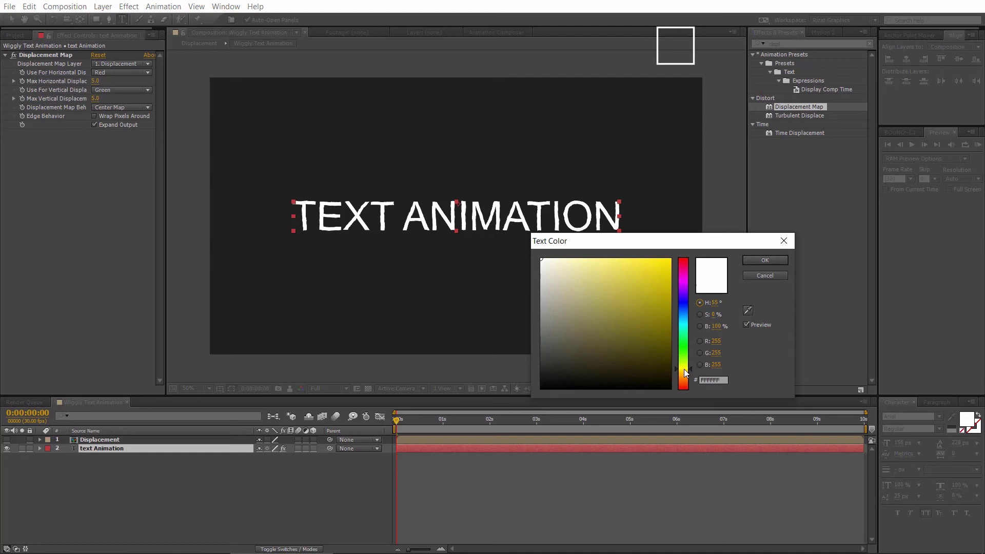
click(655, 270)
click(764, 260)
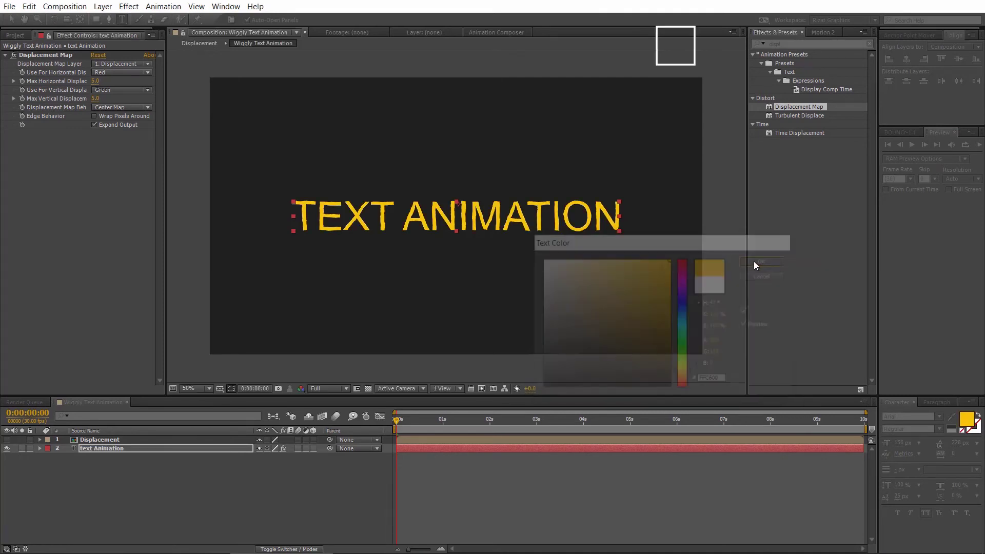
- Create a Deep Royal Blue solid (H 220, S 100, B 29) and place it beneath the TEXT ANIMATION layer
click(219, 479)
right_click(214, 481)
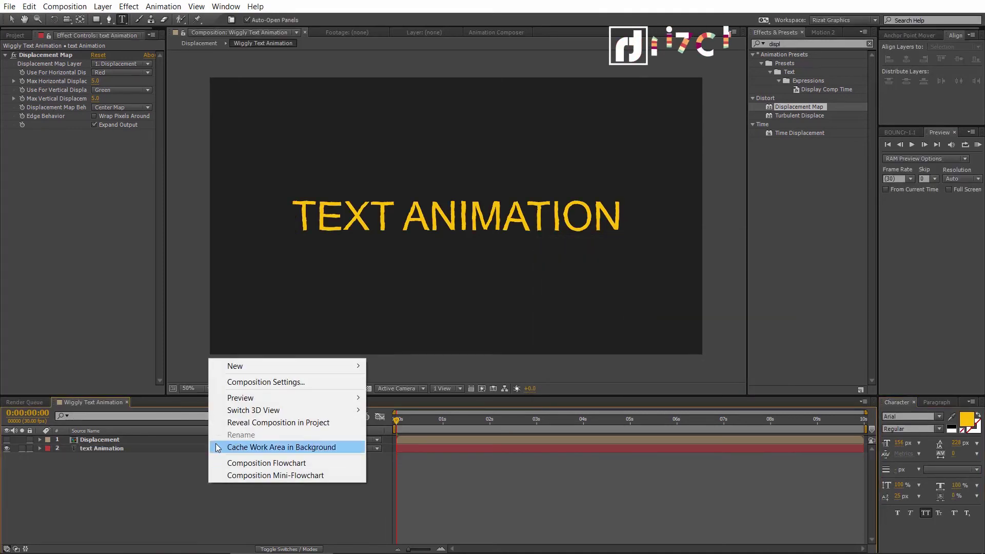
mouse_move(235, 366)
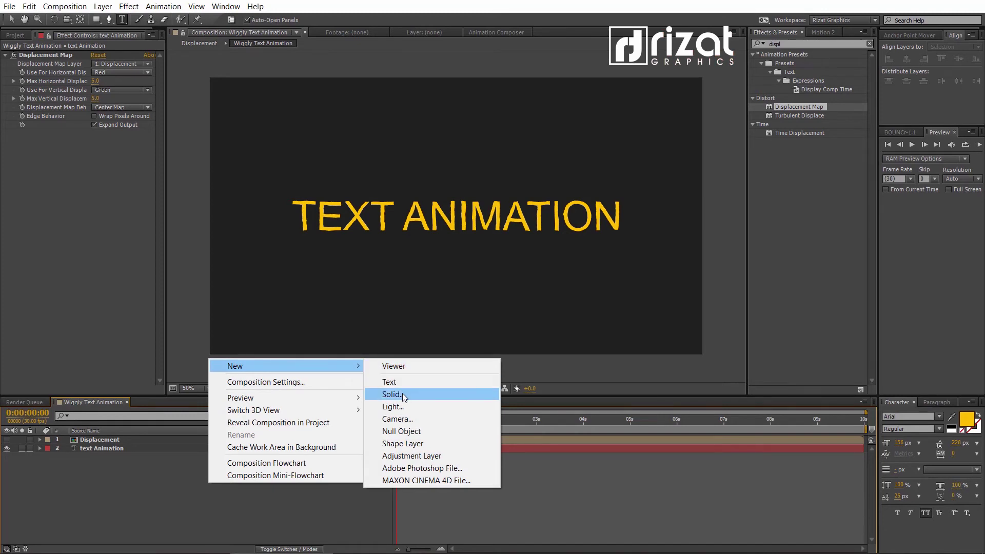
click(392, 394)
click(715, 314)
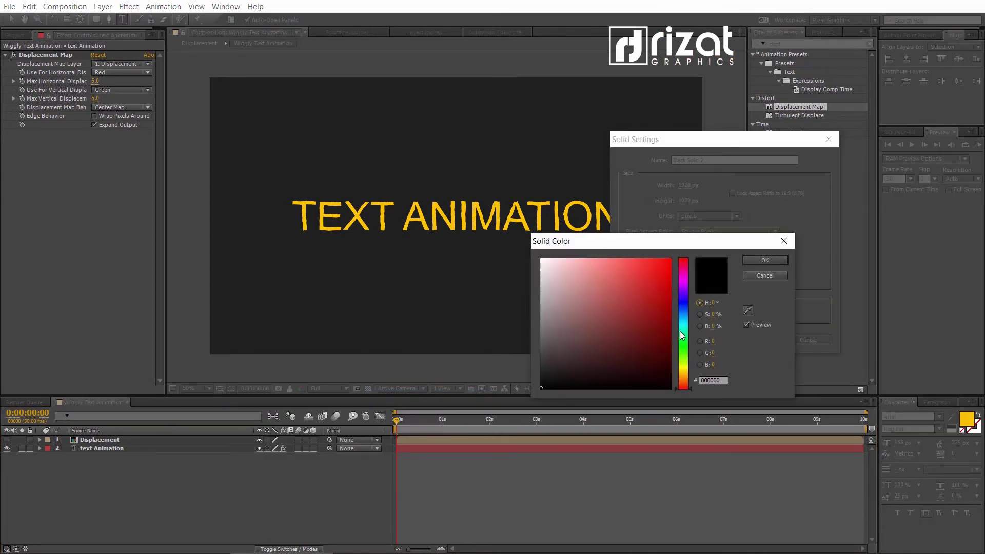
mouse_move(683, 342)
mouse_down()
mouse_move(684, 312)
mouse_move(685, 347)
mouse_up()
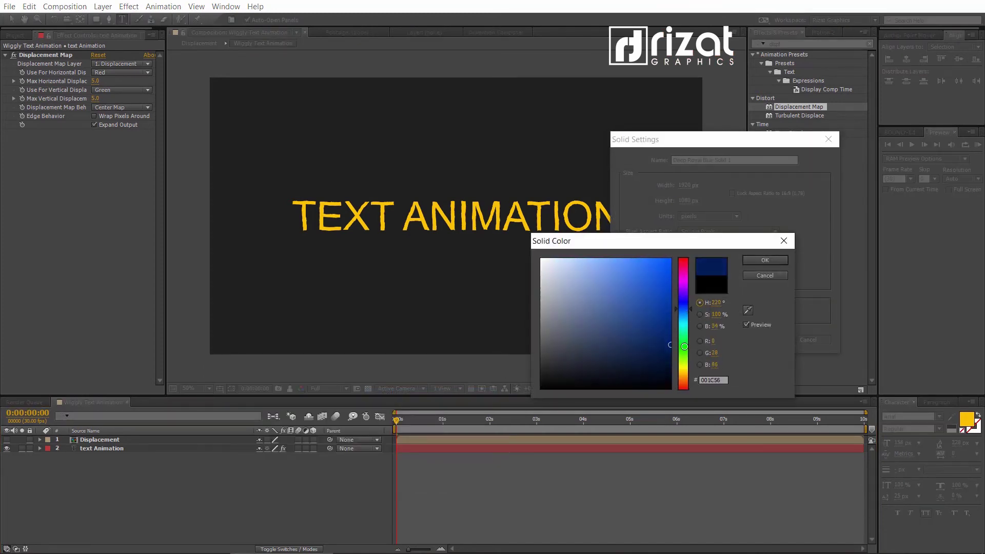
click(761, 261)
click(751, 311)
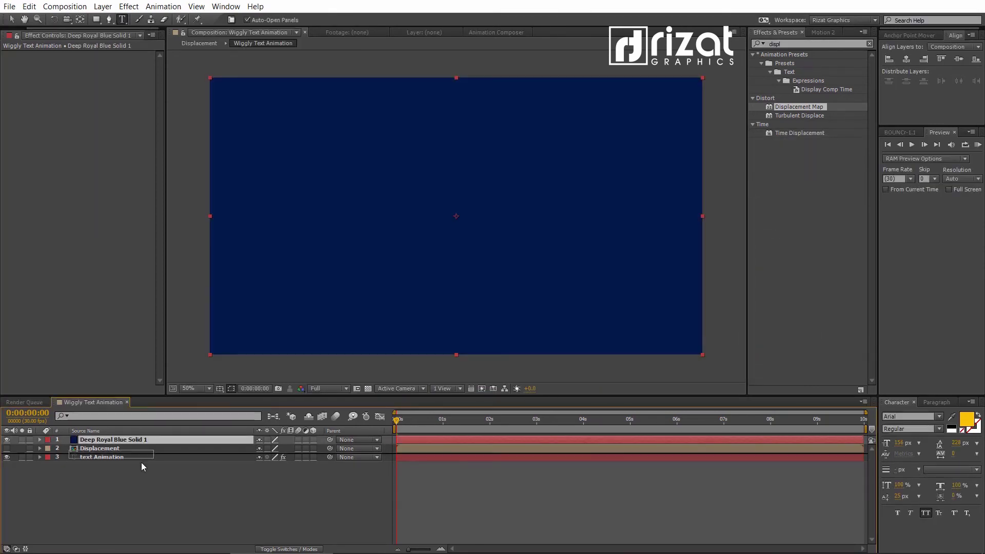
drag(141, 462, 141, 465)
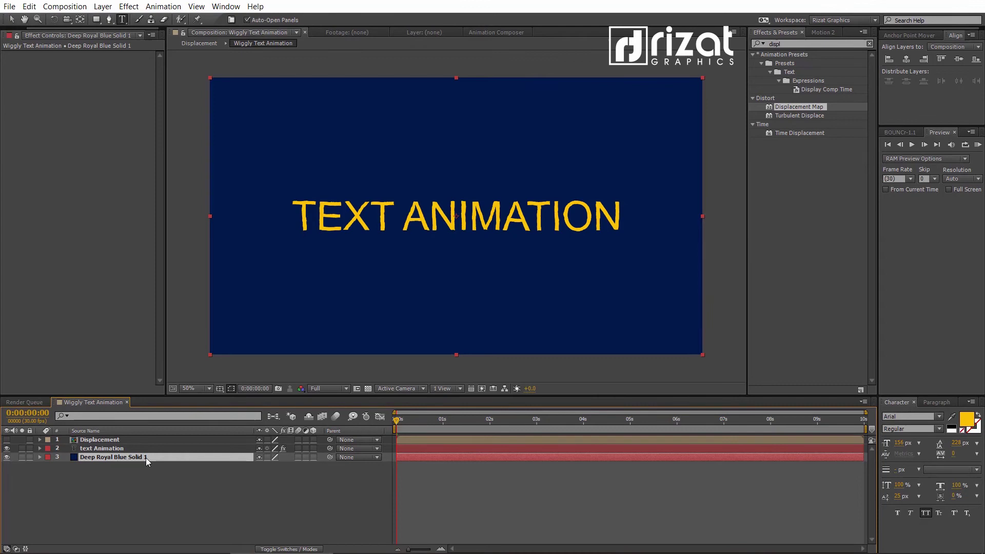